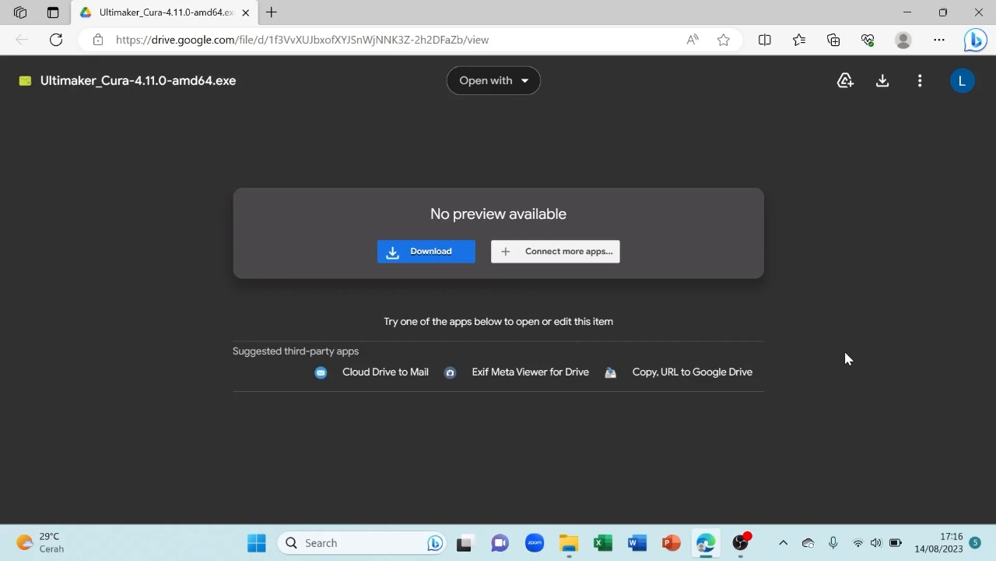
- Download Ultimaker_Cura-4.11.0-amd64.exe from Google Drive despite the virus-scan warning and save it in the Downloads folder
{"action": "left_click", "coordinate": [427, 259]}
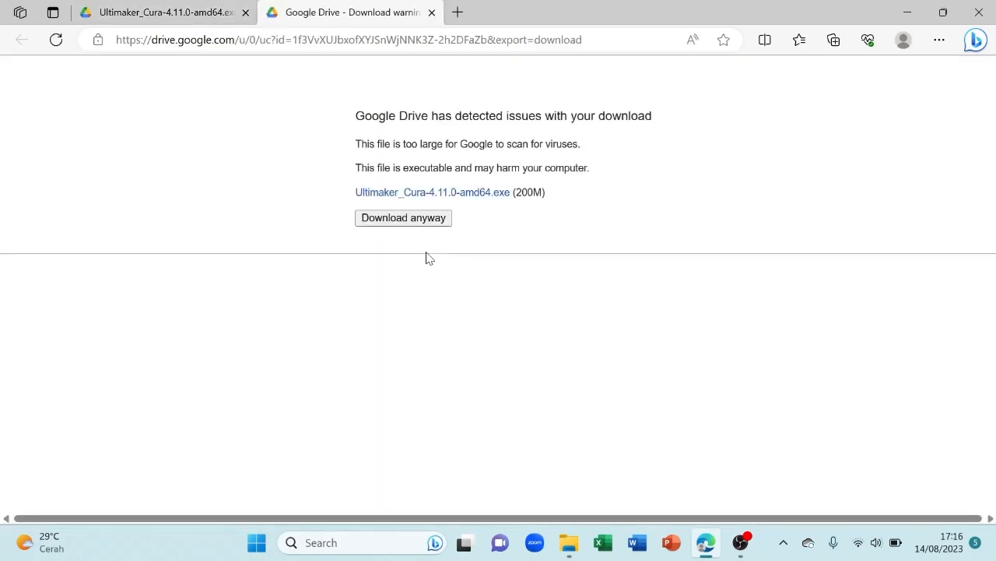
{"action": "left_click", "coordinate": [434, 221]}
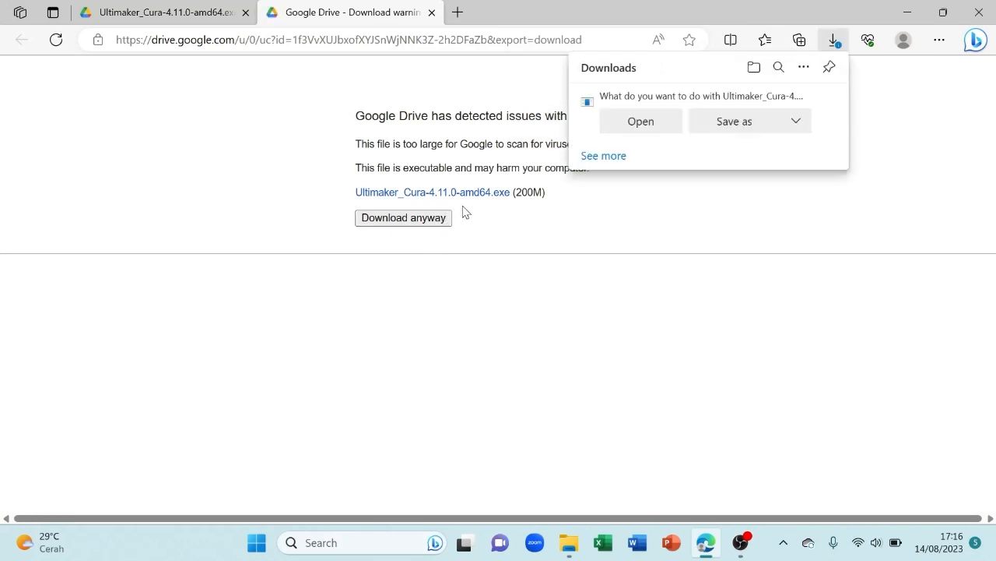
{"action": "left_click", "coordinate": [744, 131]}
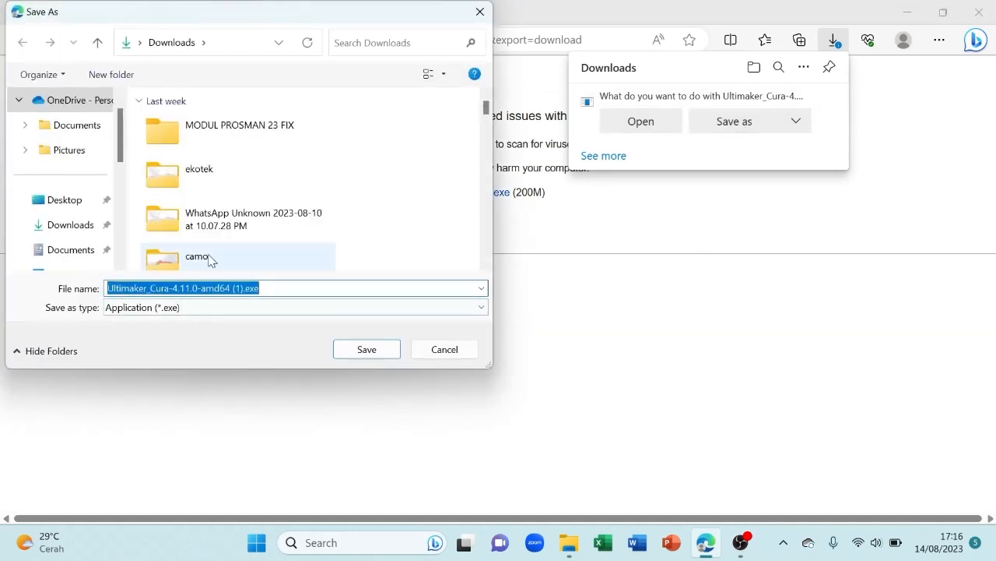
{"action": "left_click", "coordinate": [72, 231]}
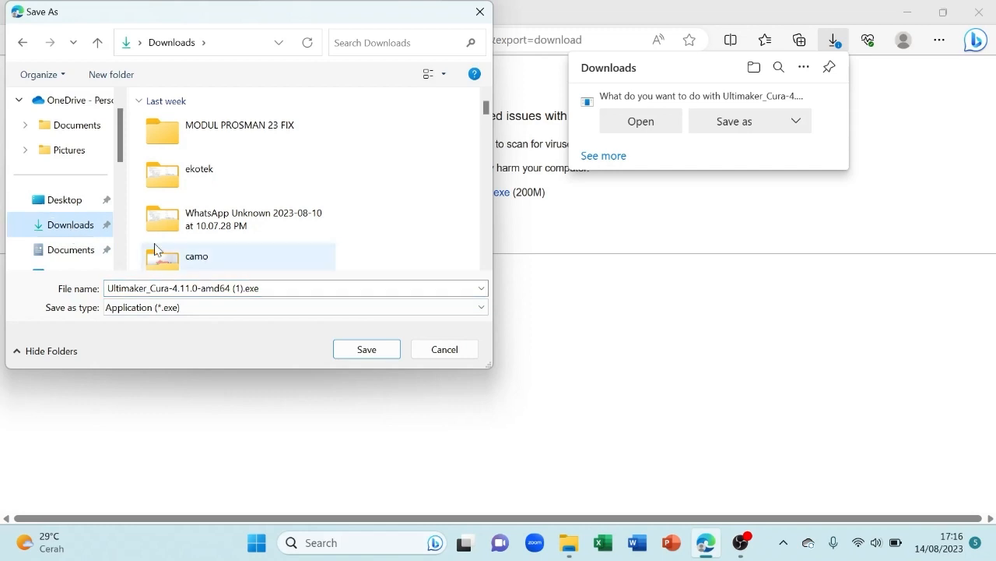
{"action": "left_click", "coordinate": [367, 349]}
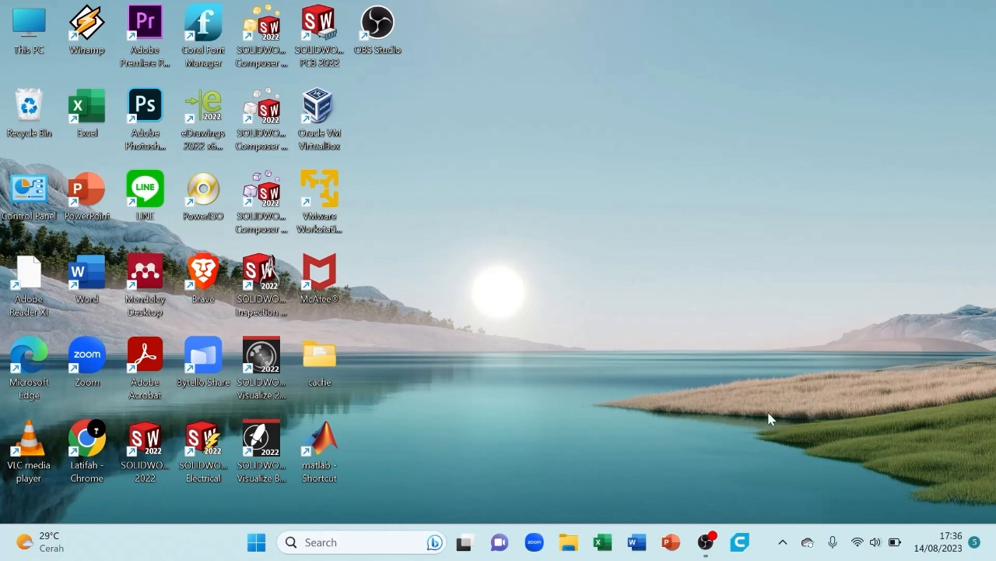
- Start the Ultimaker Cura 4.11.0 setup, accept the license, and keep the default install location and Start Menu folder
{"action": "left_click", "coordinate": [744, 537]}
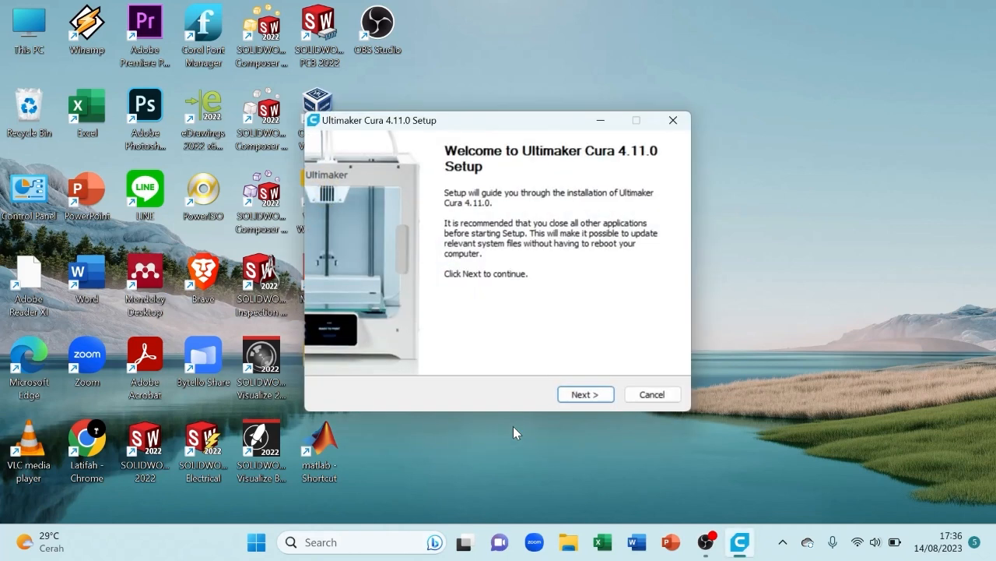
{"action": "left_click", "coordinate": [579, 397]}
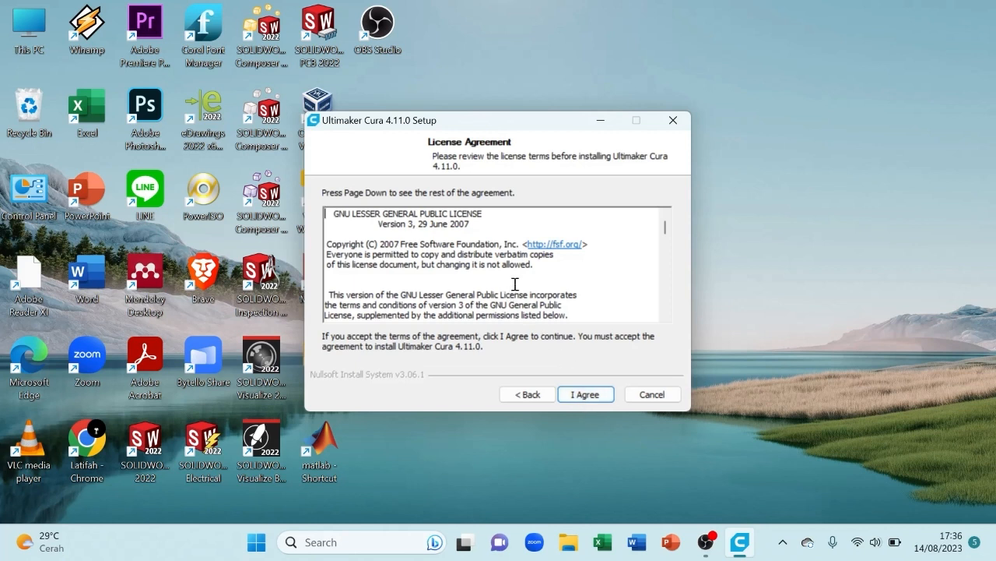
{"action": "left_click", "coordinate": [596, 399]}
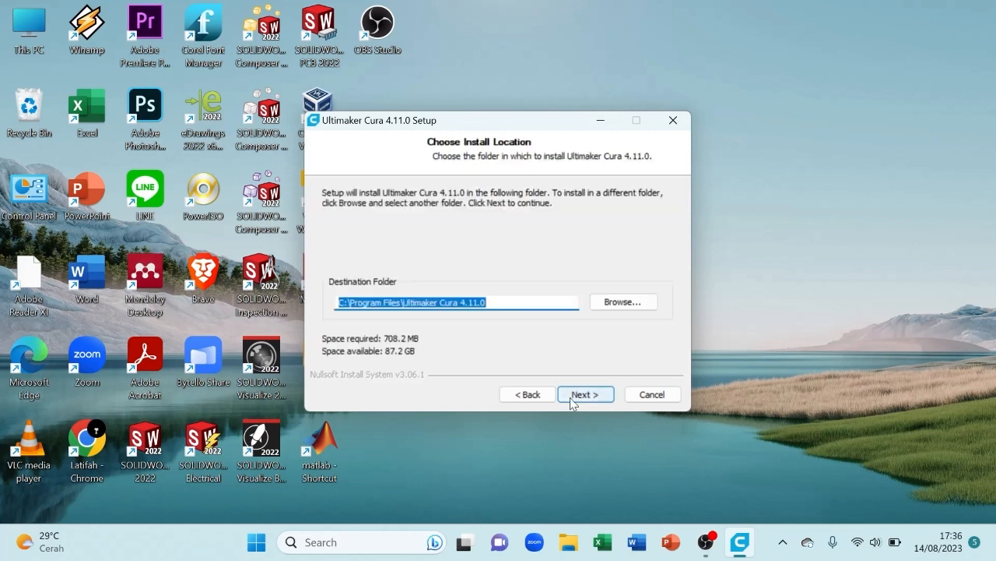
{"action": "left_click", "coordinate": [585, 394]}
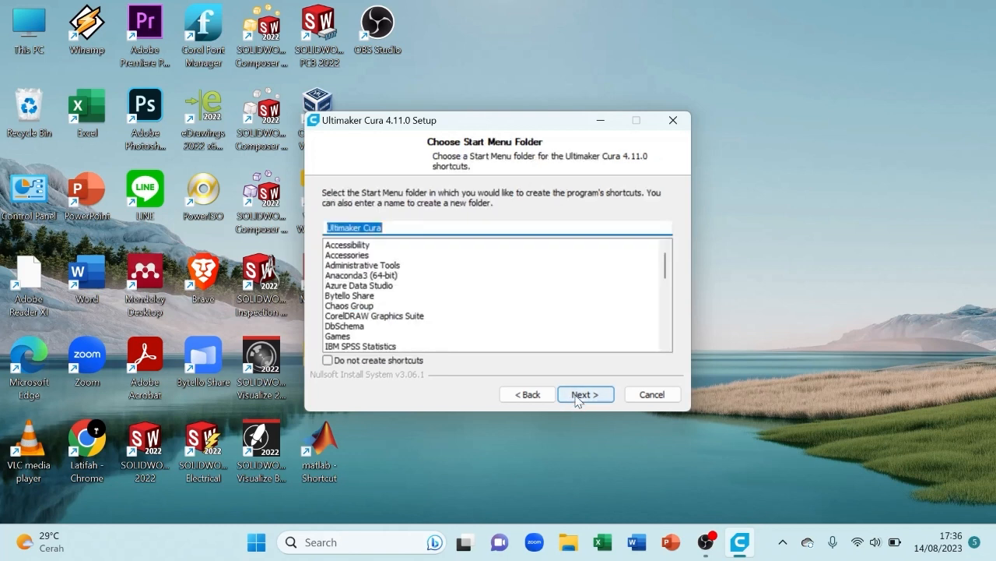
{"action": "left_click", "coordinate": [577, 397]}
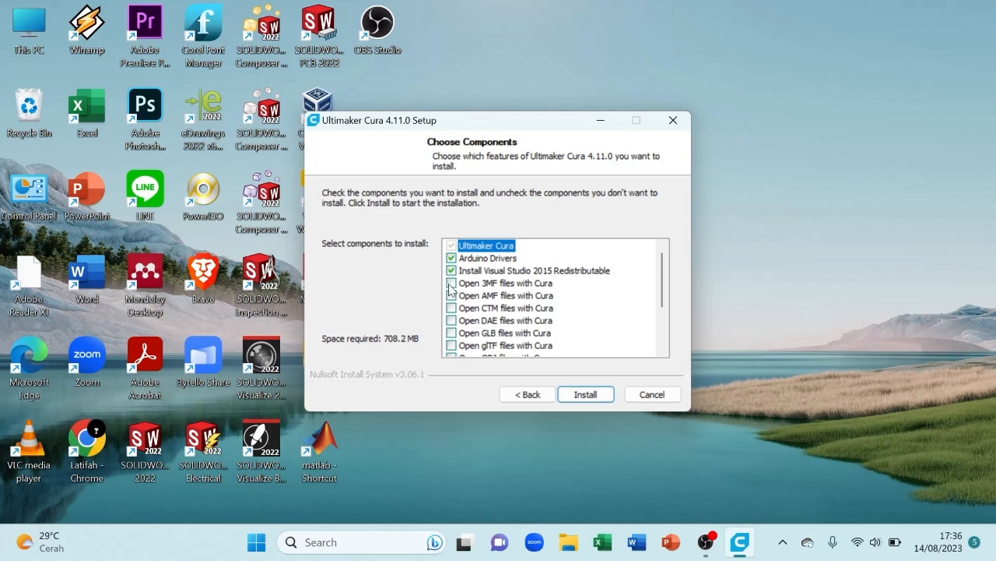
- Include the components for opening 3MF, AMF, CTM, DAE, GLB and glTF files with Cura
{"action": "left_click", "coordinate": [449, 284]}
{"action": "left_click", "coordinate": [450, 295]}
{"action": "left_click", "coordinate": [452, 318]}
{"action": "left_click", "coordinate": [452, 308]}
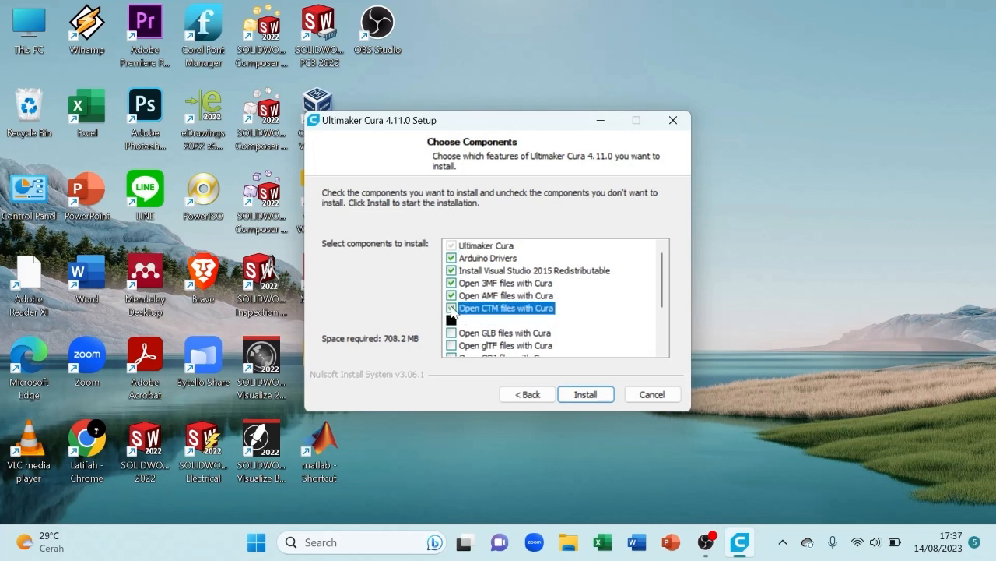
{"action": "left_click", "coordinate": [451, 332]}
{"action": "left_click", "coordinate": [451, 345]}
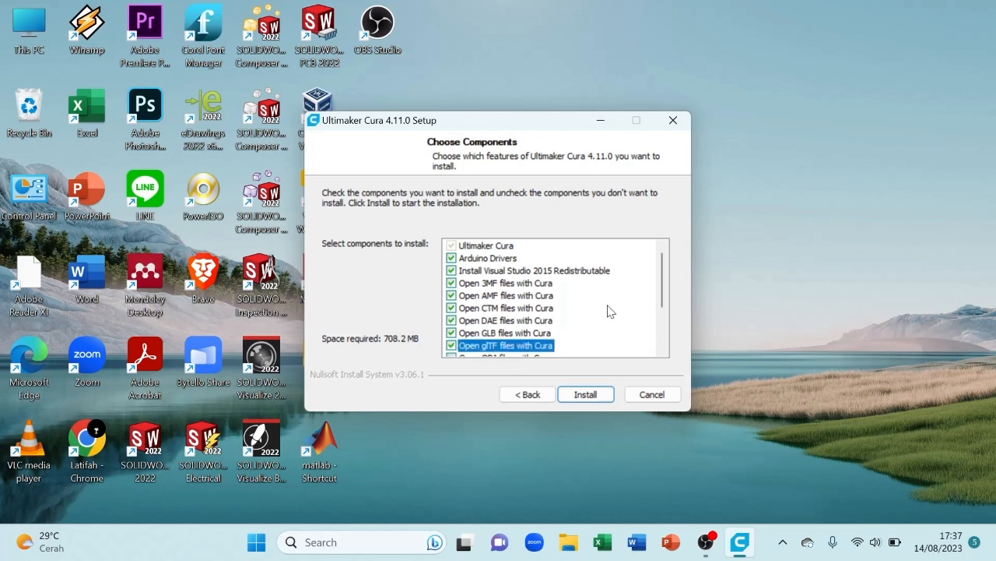
- Include the components for opening OBJ, PLY, X3D, ZAE and GCODE files with Cura
{"action": "scroll", "coordinate": [611, 311], "scroll_direction": "down", "scroll_amount": 2}
{"action": "left_click", "coordinate": [451, 283]}
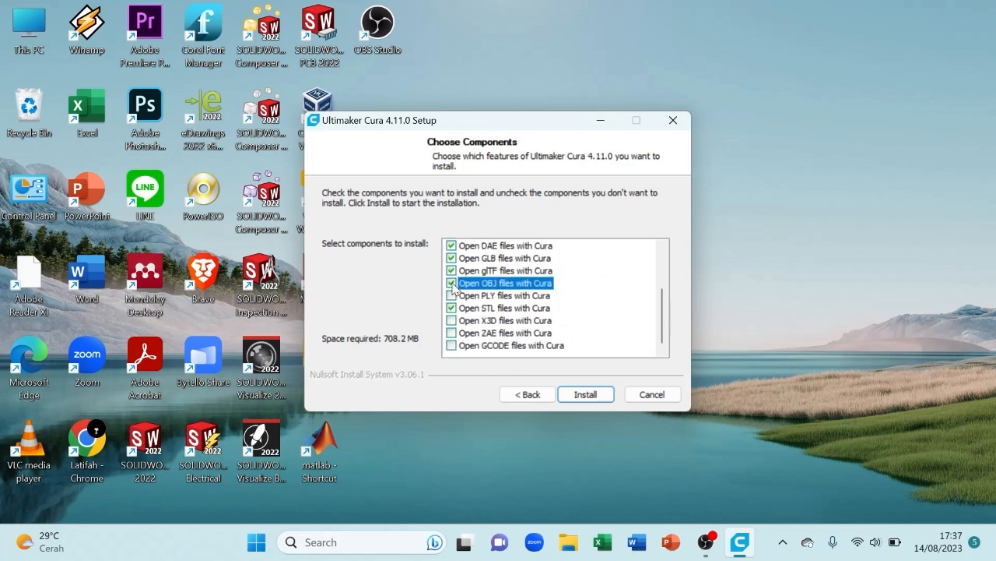
{"action": "left_click", "coordinate": [452, 295]}
{"action": "left_click", "coordinate": [451, 320]}
{"action": "left_click", "coordinate": [452, 333]}
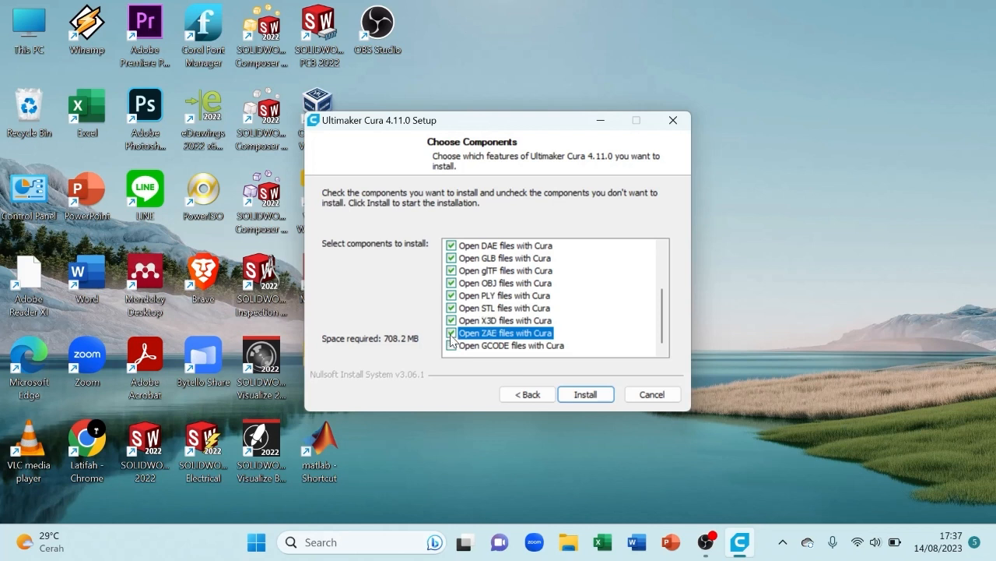
{"action": "left_click", "coordinate": [451, 345]}
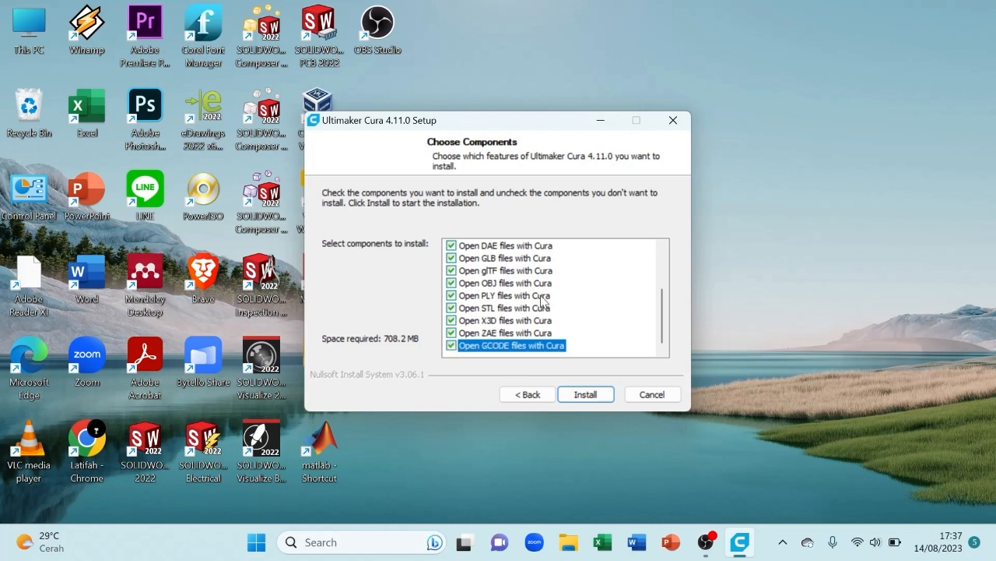
- Install Ultimaker Cura 4.11.0 with the selected components and finish the setup with the option to run Cura
{"action": "scroll", "coordinate": [543, 300], "scroll_direction": "up", "scroll_amount": 2}
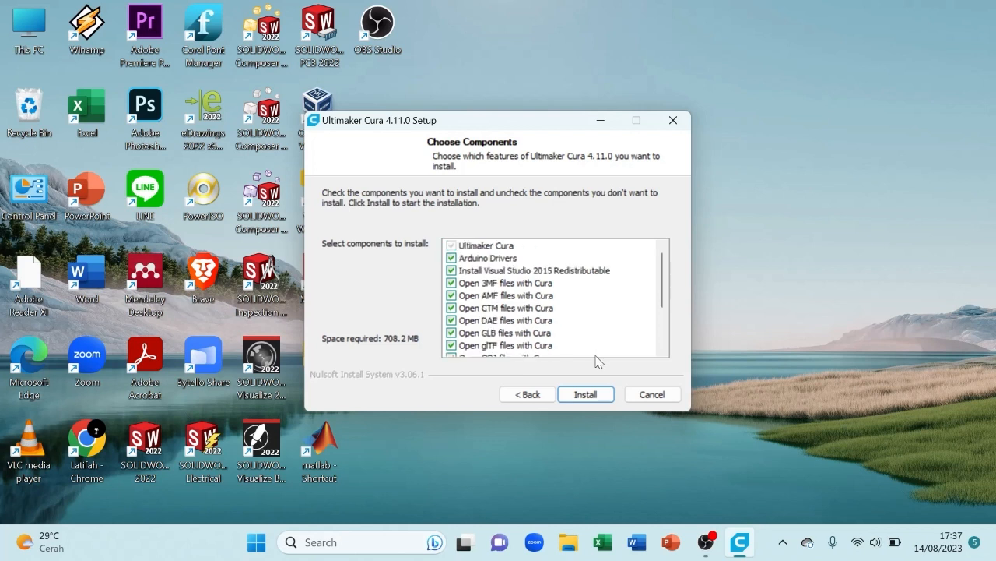
{"action": "left_click", "coordinate": [596, 395]}
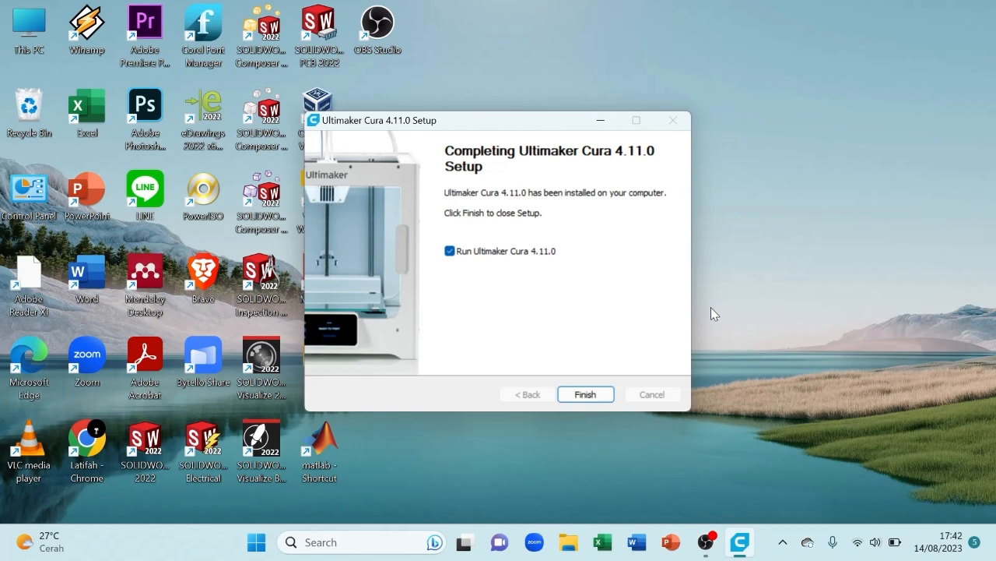
{"action": "left_click", "coordinate": [585, 393]}
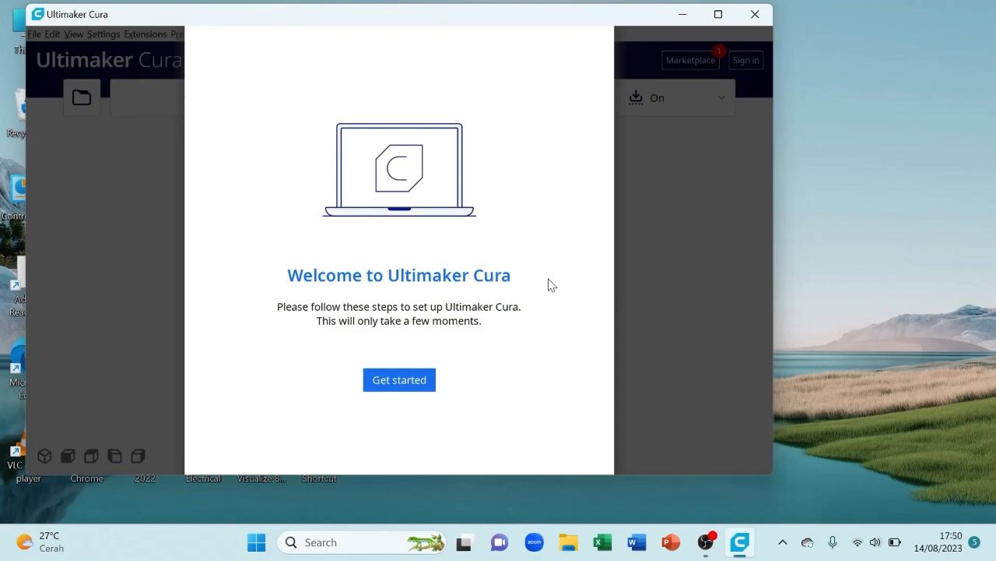
- Begin Cura's first-run setup, agree to the user agreement, and pass the data collection page and sign-in without signing in
{"action": "left_click", "coordinate": [384, 387]}
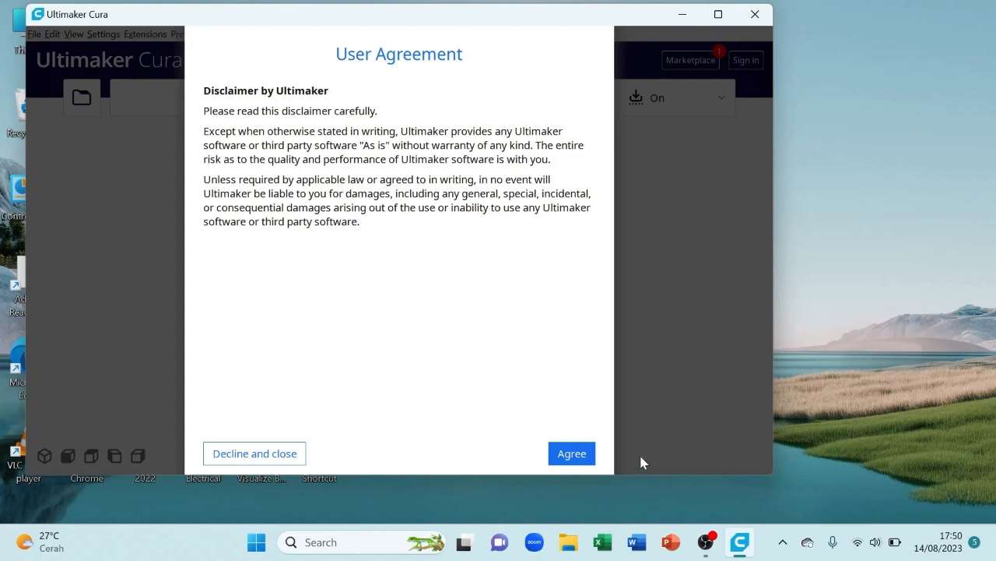
{"action": "left_click", "coordinate": [572, 456]}
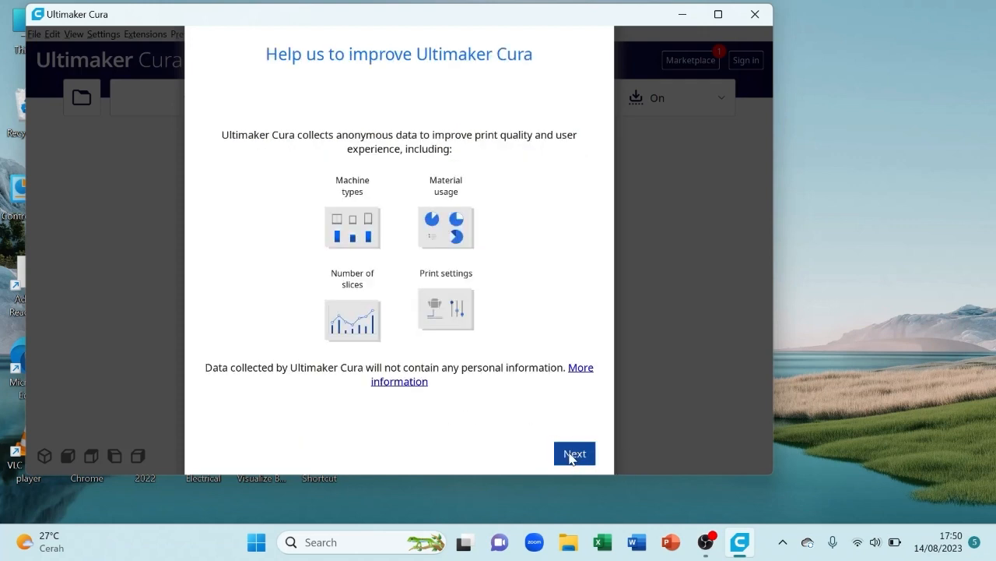
{"action": "left_click", "coordinate": [574, 455]}
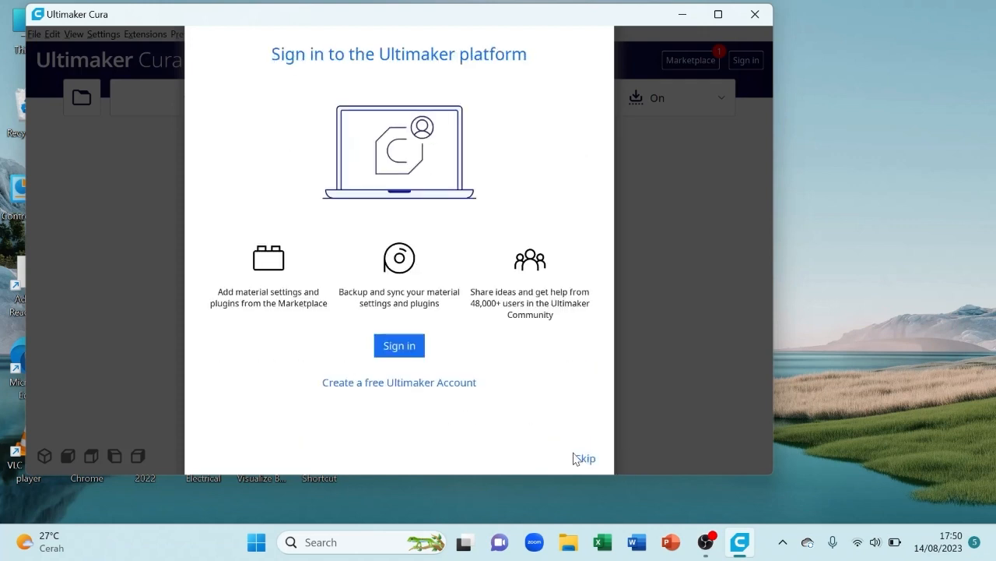
{"action": "left_click", "coordinate": [586, 459]}
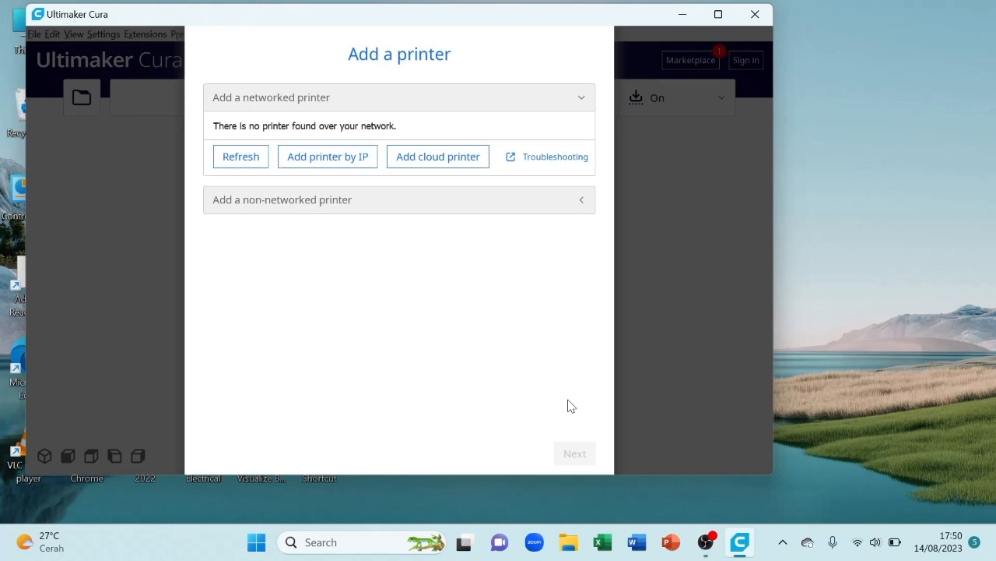
- Add the Creality3D Creality CR-10S Pro as a non-networked printer and accept its default machine settings
{"action": "left_click", "coordinate": [547, 201]}
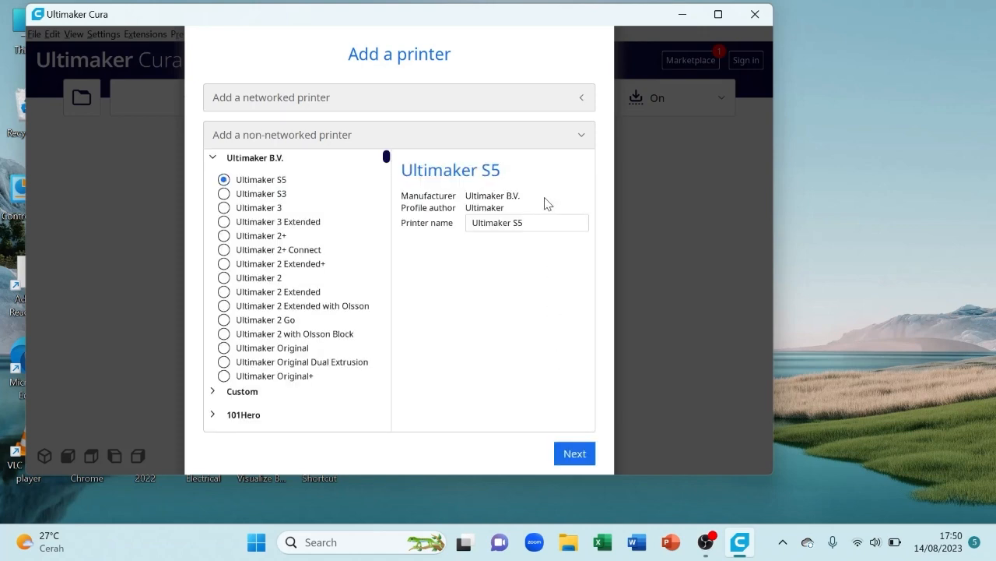
{"action": "scroll", "coordinate": [233, 374], "scroll_direction": "down", "scroll_amount": 5}
{"action": "left_click", "coordinate": [216, 386]}
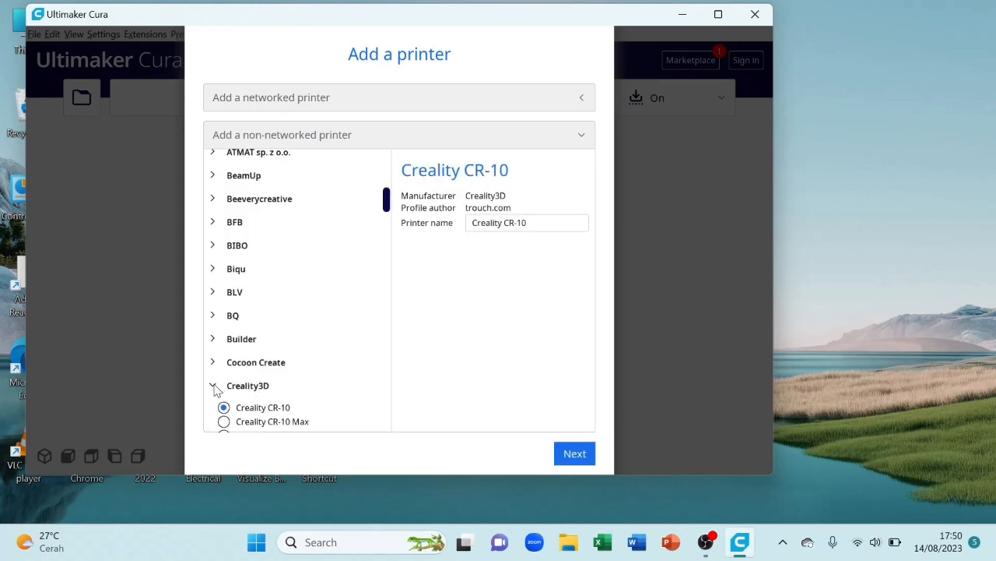
{"action": "scroll", "coordinate": [366, 372], "scroll_direction": "down", "scroll_amount": 2}
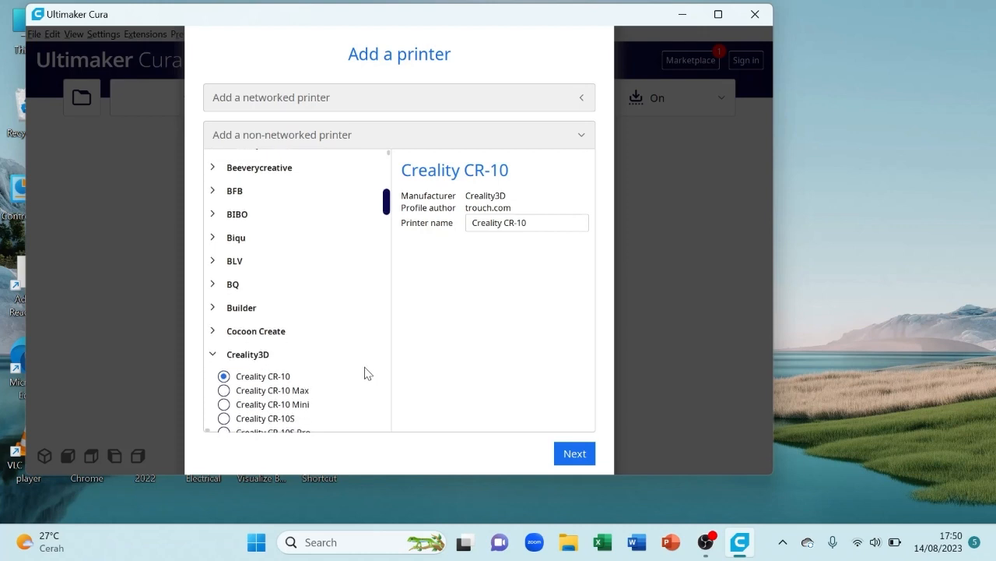
{"action": "scroll", "coordinate": [367, 372], "scroll_direction": "down", "scroll_amount": 1}
{"action": "scroll", "coordinate": [363, 373], "scroll_direction": "down", "scroll_amount": 1}
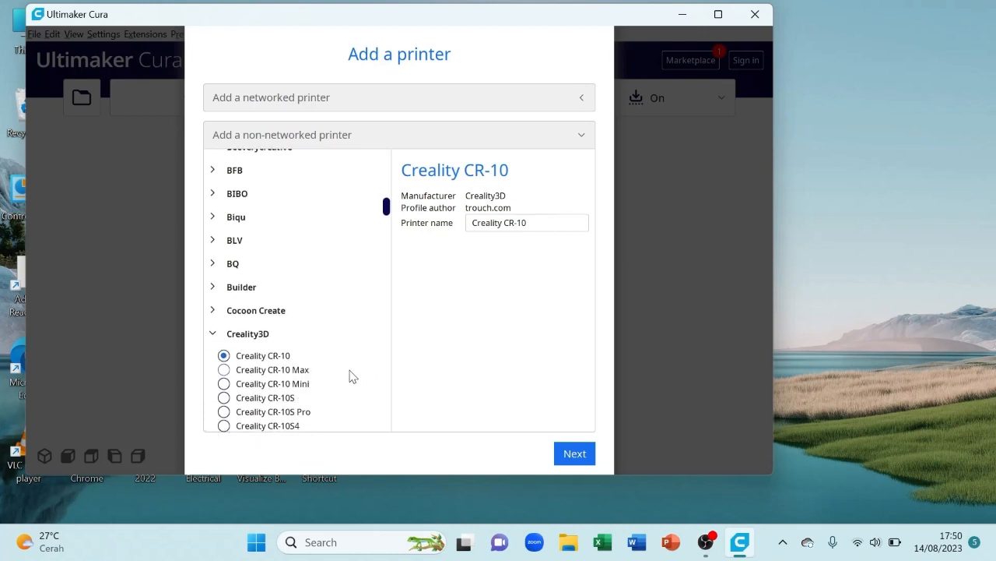
{"action": "left_click", "coordinate": [224, 411]}
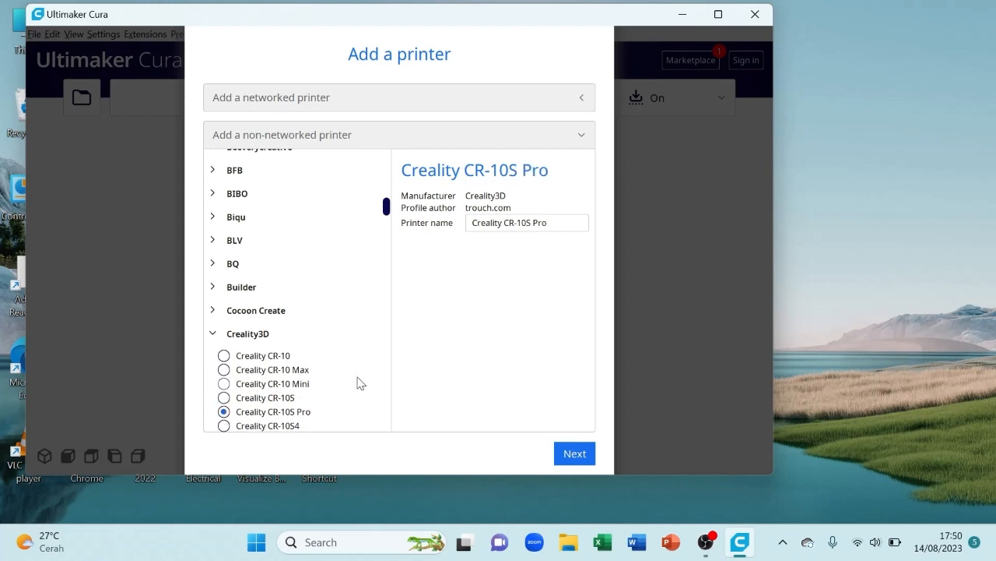
{"action": "left_click", "coordinate": [573, 453]}
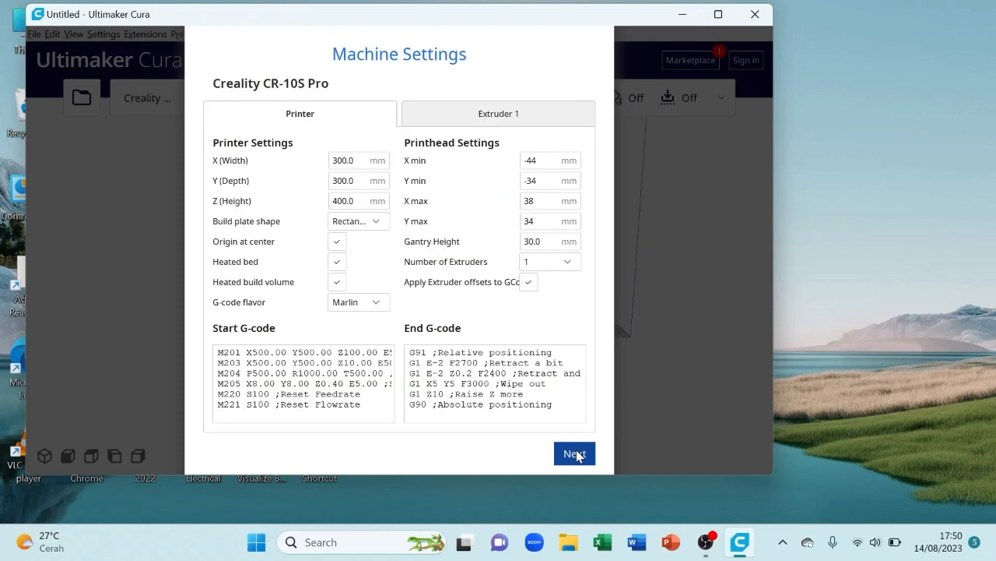
{"action": "left_click", "coordinate": [575, 453]}
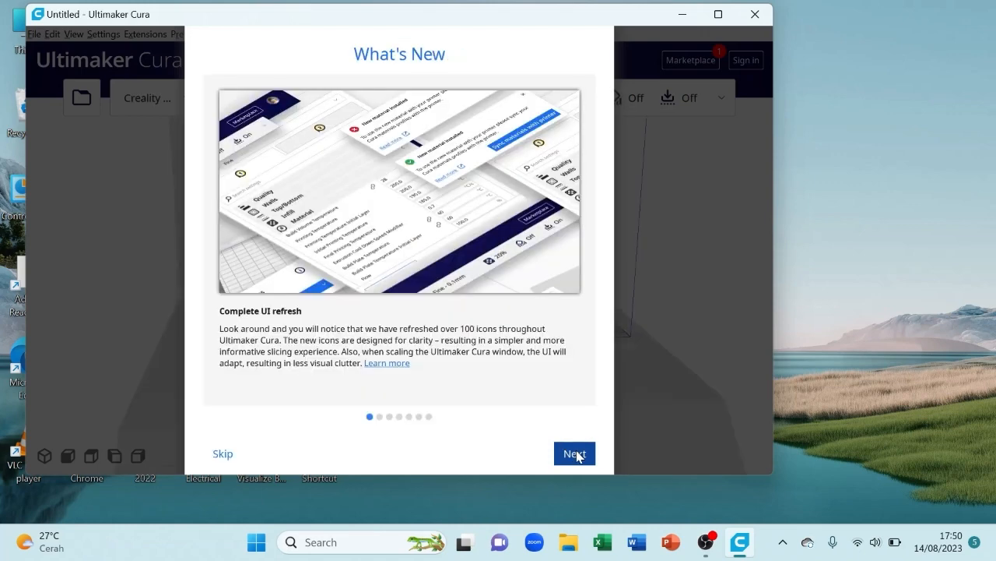
- Go through the What's New pages and skip out of them to close the first-run setup
{"action": "left_click", "coordinate": [575, 454]}
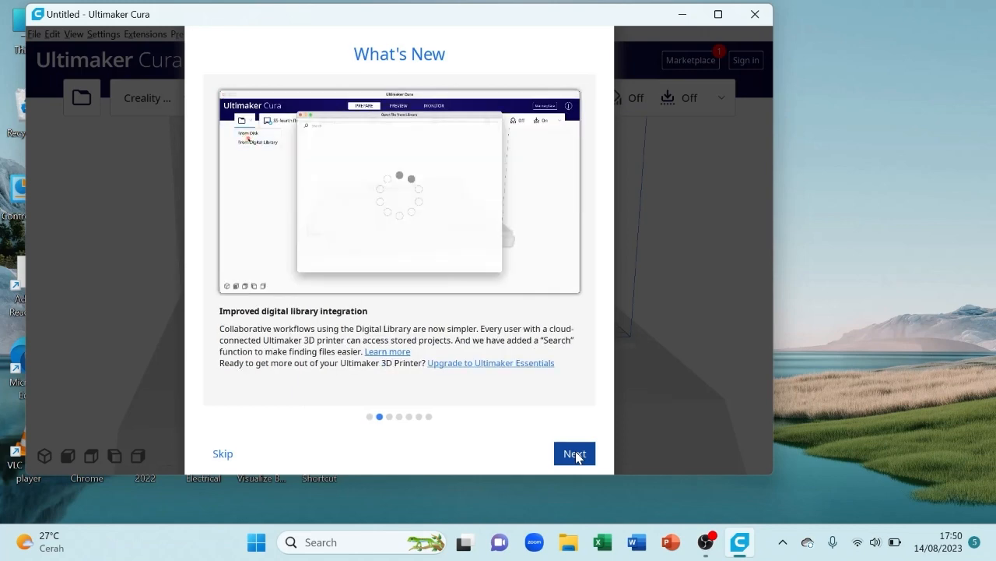
{"action": "left_click", "coordinate": [575, 454]}
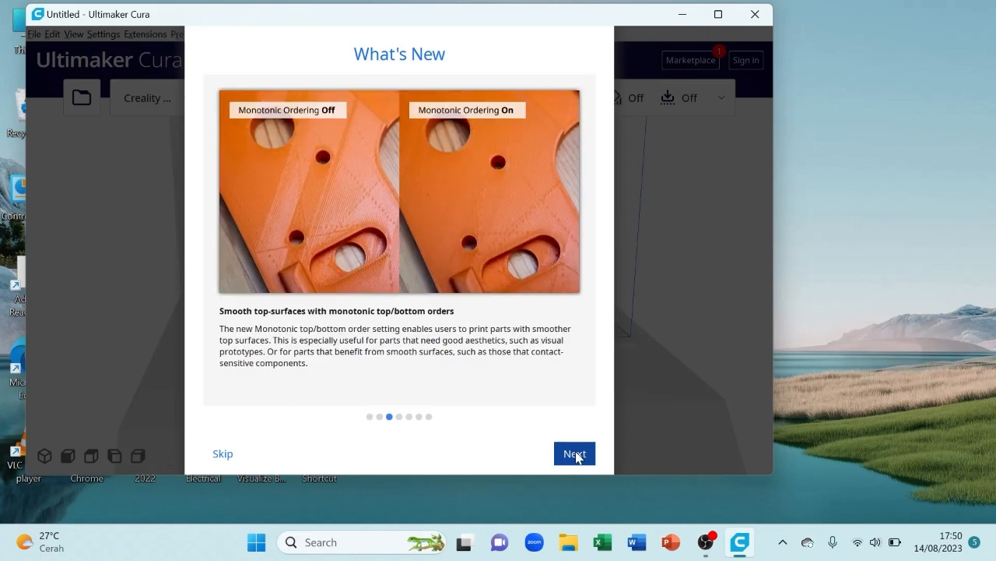
{"action": "left_click", "coordinate": [576, 453]}
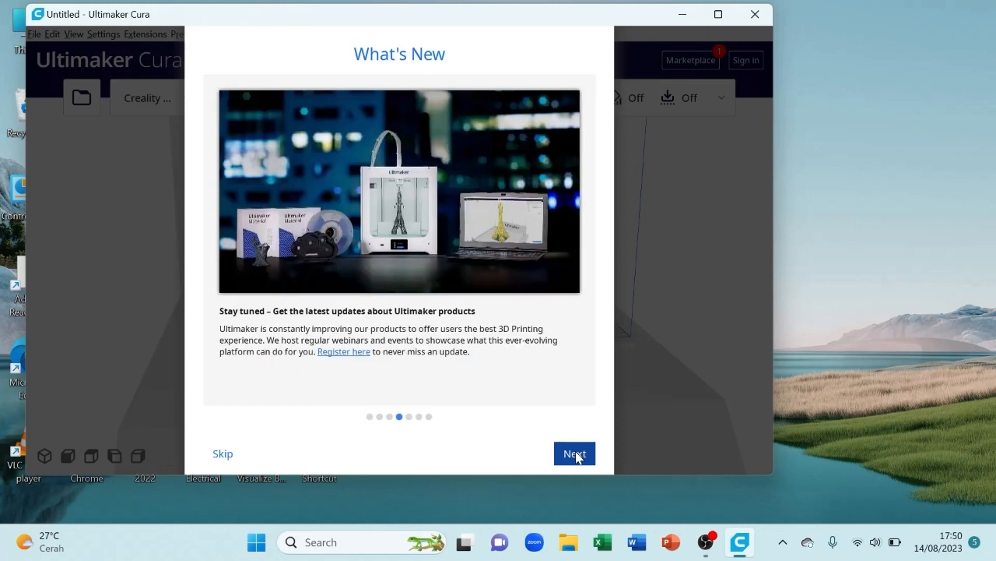
{"action": "left_click", "coordinate": [576, 454]}
{"action": "left_click", "coordinate": [575, 454]}
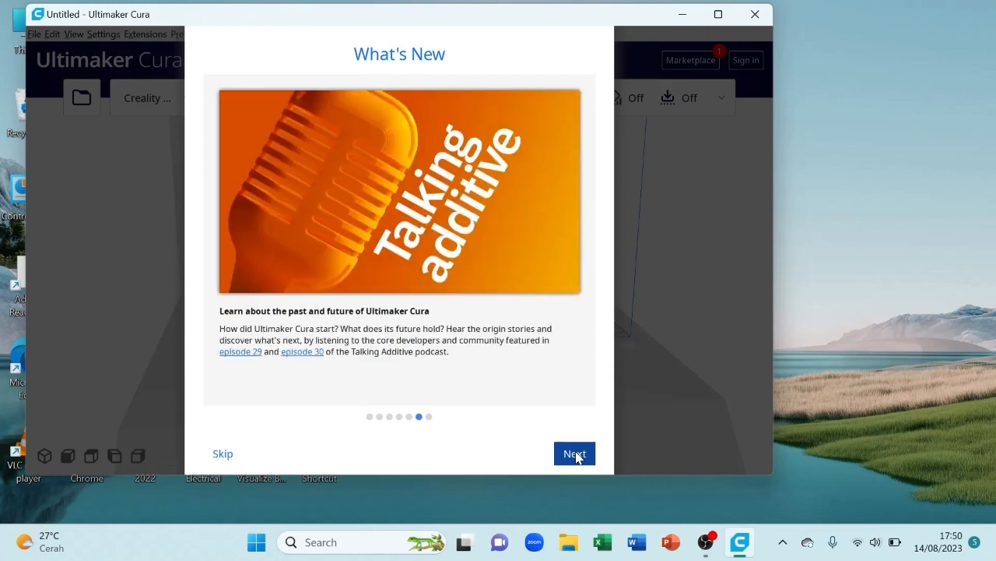
{"action": "left_click", "coordinate": [575, 453]}
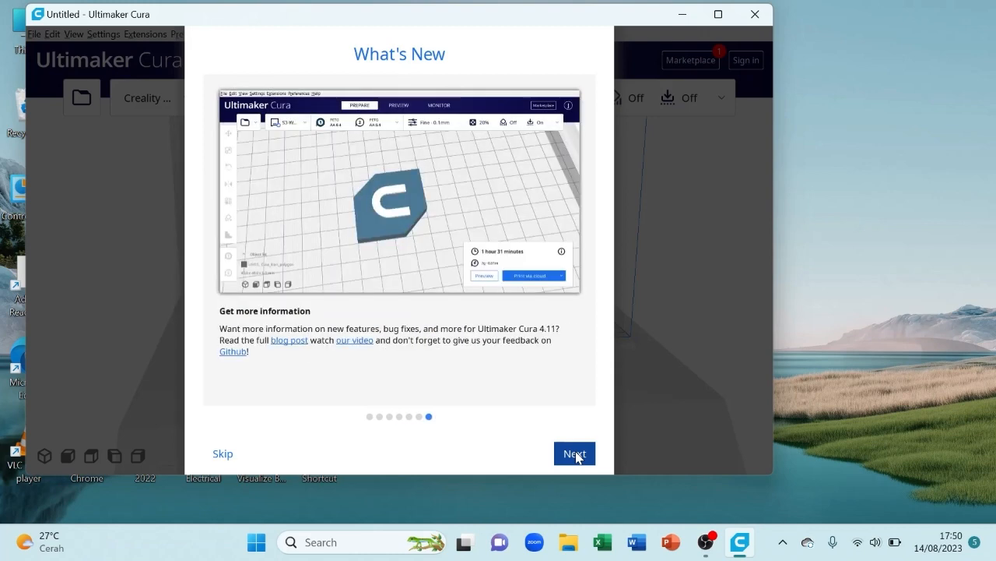
{"action": "left_click", "coordinate": [226, 456]}
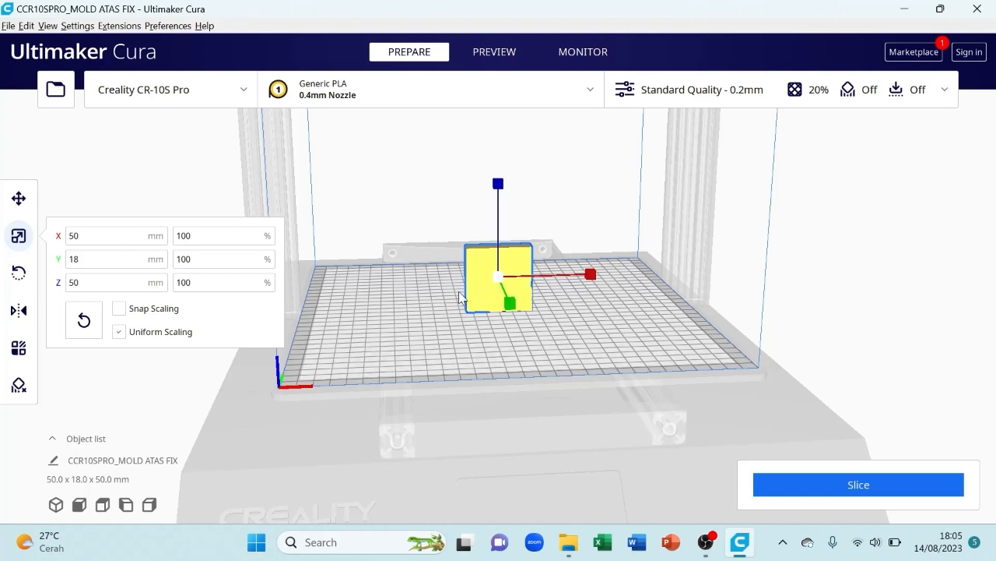
- Look through the model's move, scale, rotate and mirror tools, its per-model settings and the support blocker
{"action": "left_click", "coordinate": [18, 198]}
{"action": "left_click", "coordinate": [18, 235]}
{"action": "left_click", "coordinate": [18, 271]}
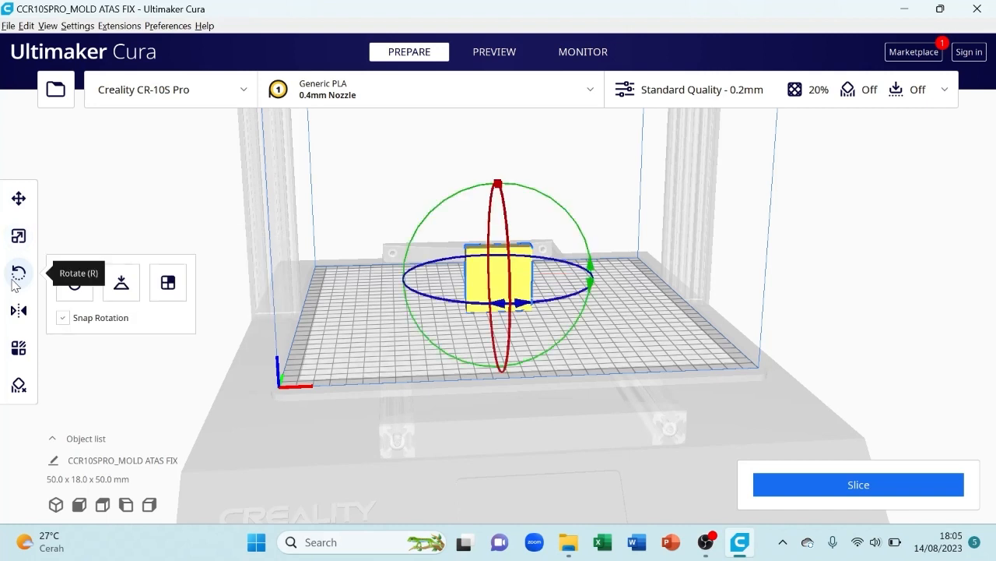
{"action": "left_click", "coordinate": [18, 309]}
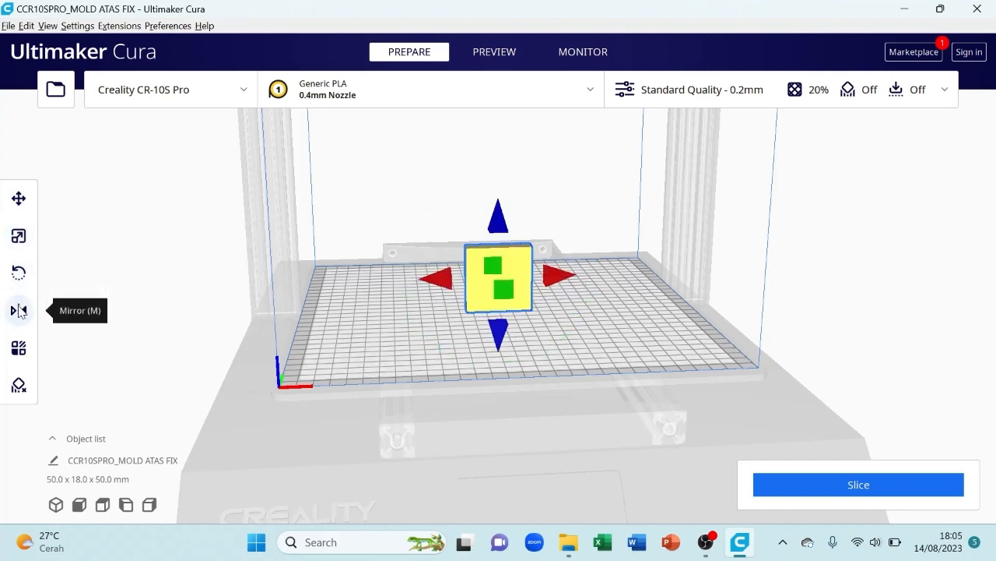
{"action": "left_click", "coordinate": [26, 348]}
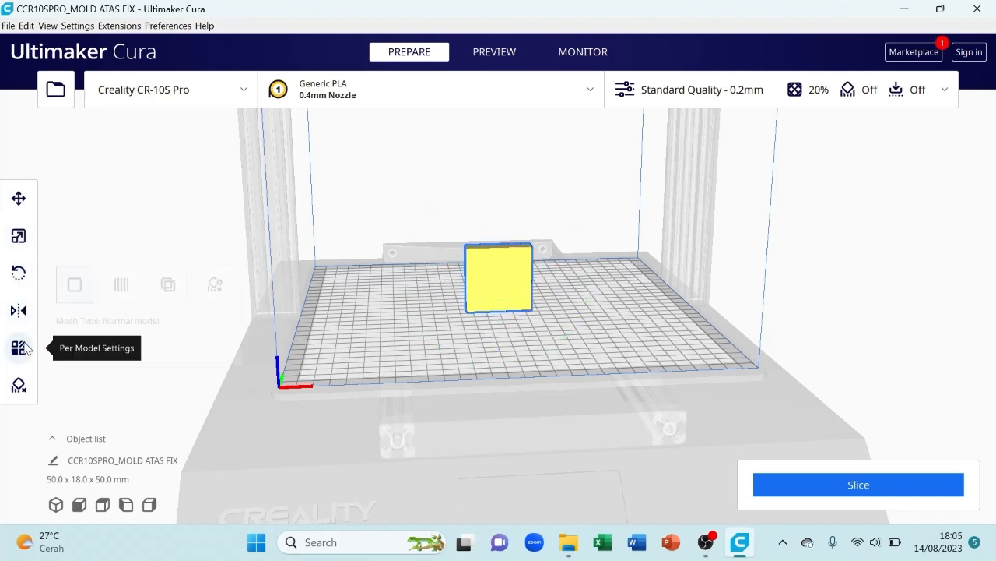
{"action": "left_click", "coordinate": [24, 383]}
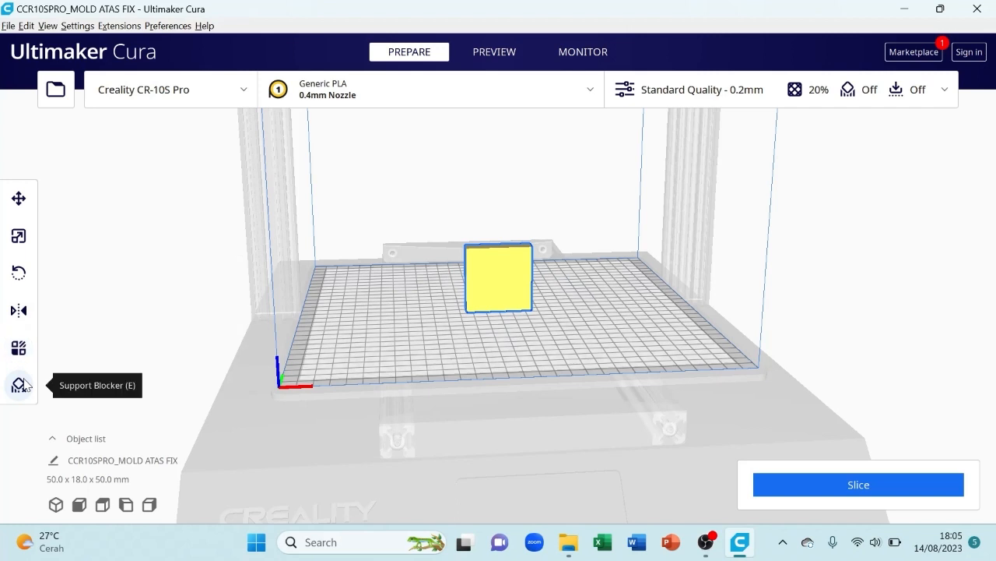
- Move the model to about Y -52.6 mm and rotate it to lie flat on the build plate, gear shape facing up
{"action": "left_click", "coordinate": [18, 197]}
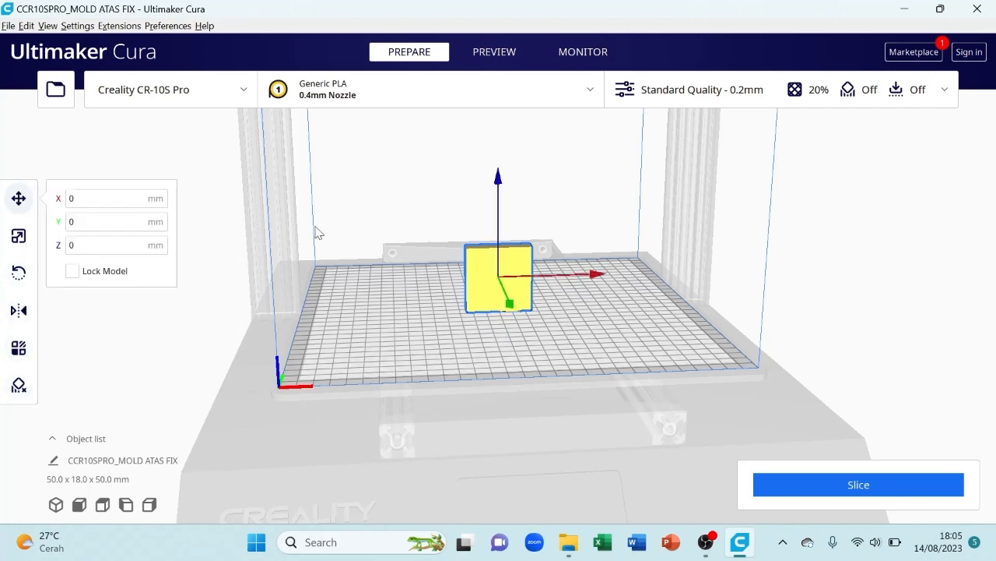
{"action": "left_click_drag", "start_coordinate": [498, 268], "coordinate": [477, 267]}
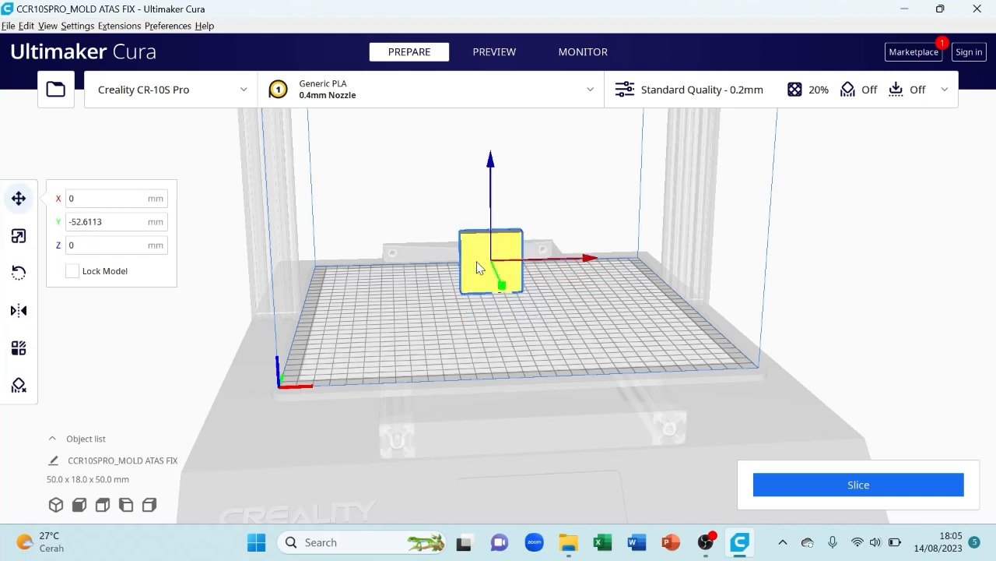
{"action": "left_click", "coordinate": [24, 235]}
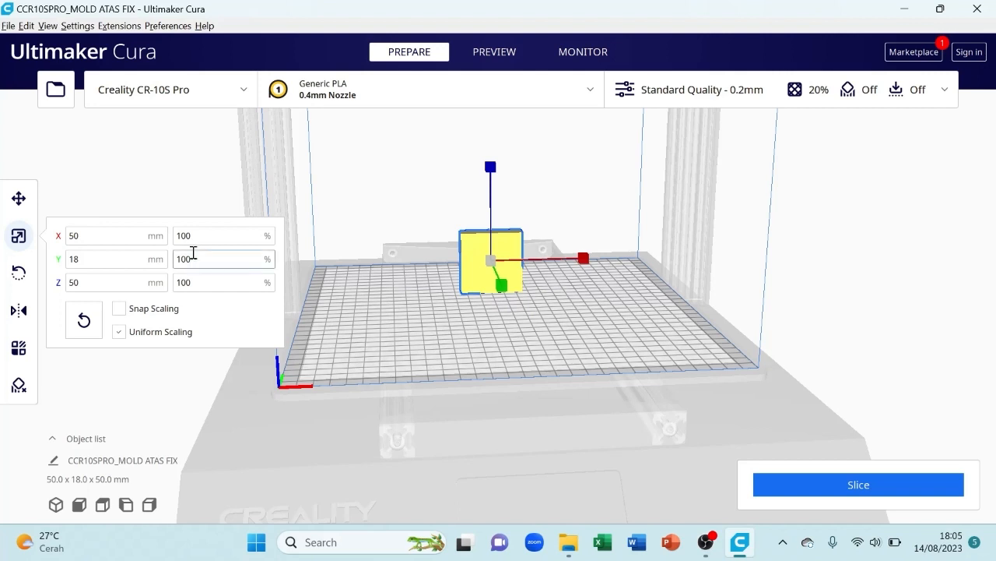
{"action": "left_click", "coordinate": [24, 200]}
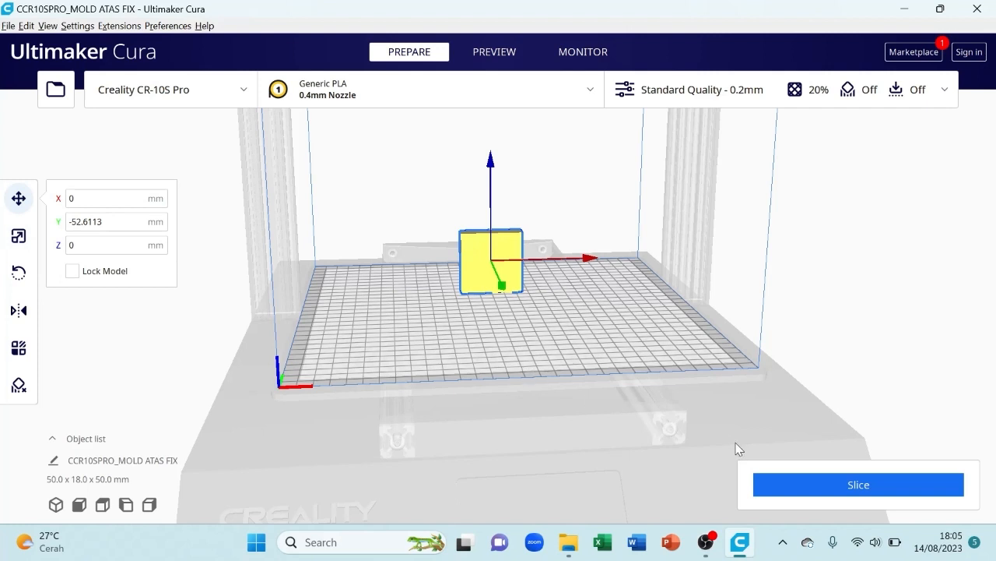
{"action": "left_click", "coordinate": [19, 273]}
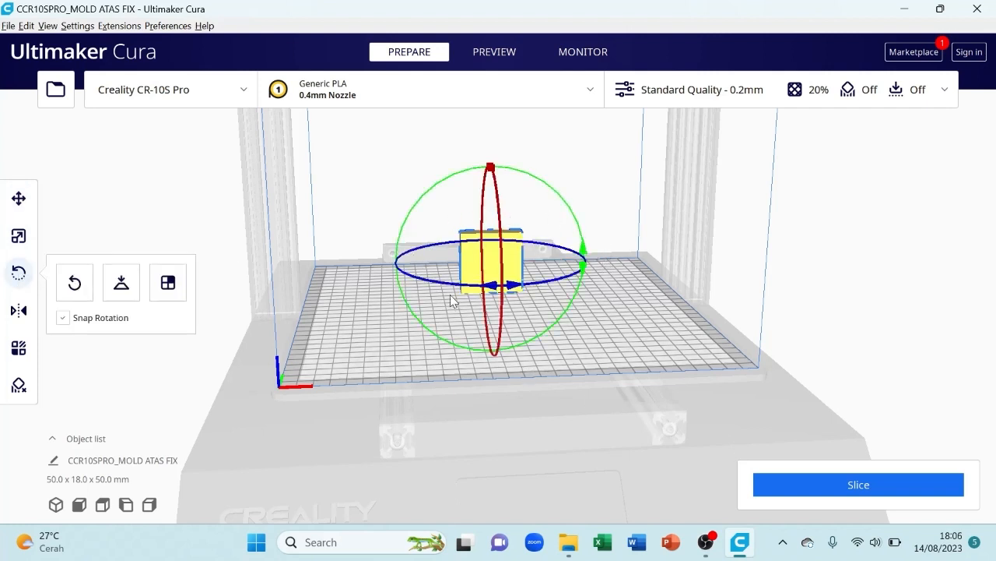
{"action": "left_click_drag", "start_coordinate": [505, 251], "coordinate": [495, 270]}
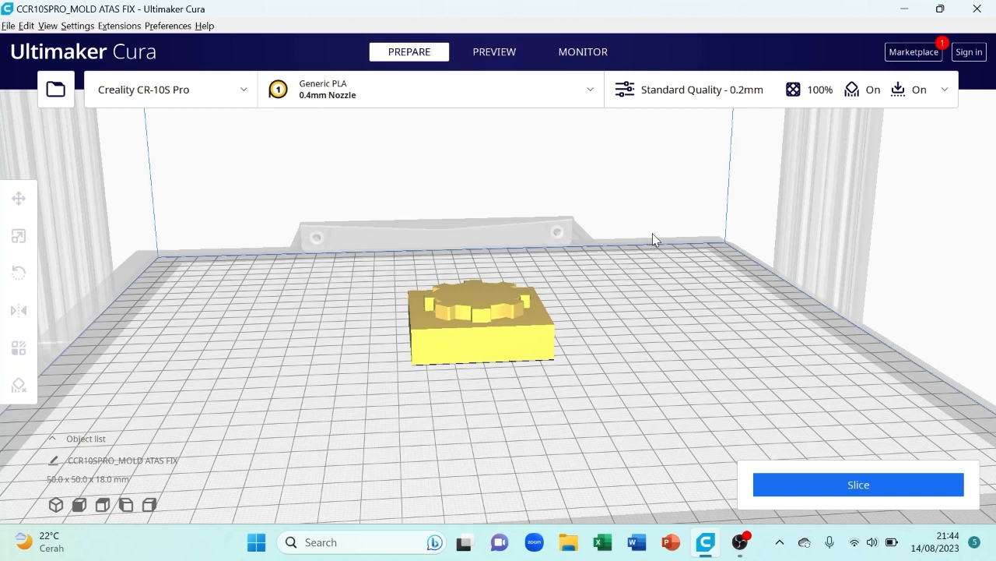
- Show the custom print settings with setting visibility set to All and look over the available categories
{"action": "left_click", "coordinate": [749, 90]}
{"action": "left_click", "coordinate": [901, 378]}
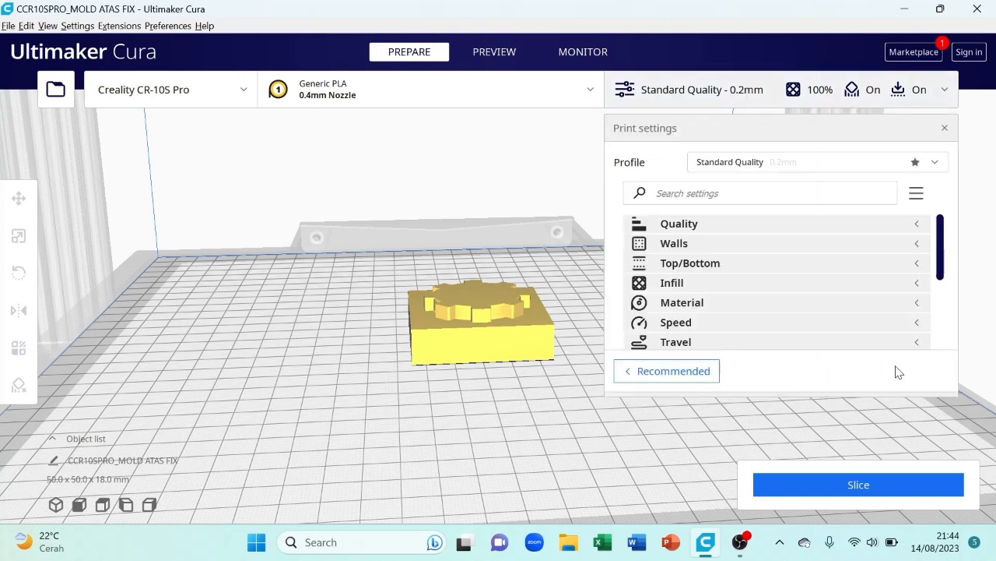
{"action": "left_click", "coordinate": [916, 193]}
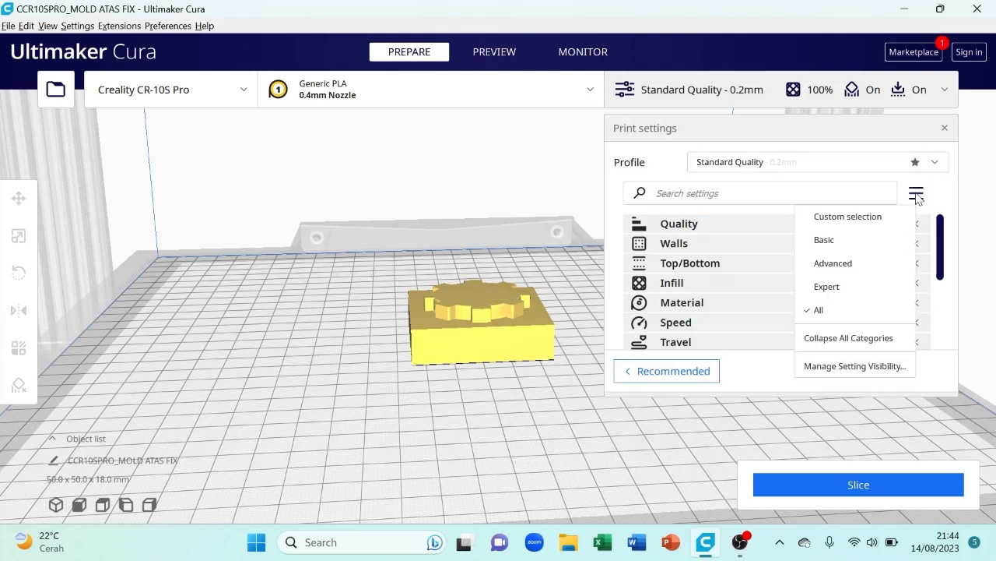
{"action": "left_click", "coordinate": [880, 320]}
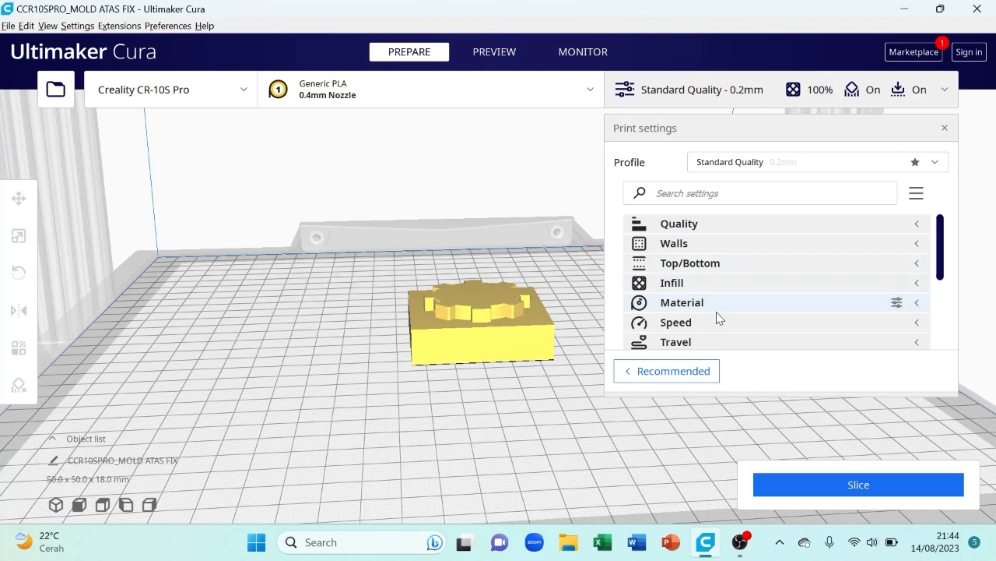
{"action": "scroll", "coordinate": [719, 326], "scroll_direction": "down", "scroll_amount": 5}
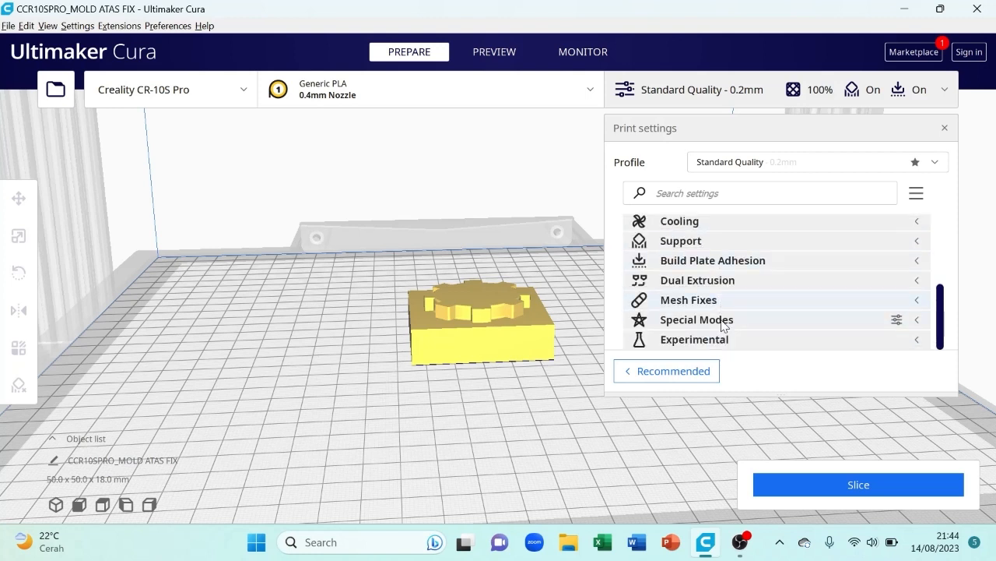
{"action": "scroll", "coordinate": [725, 320], "scroll_direction": "up", "scroll_amount": 5}
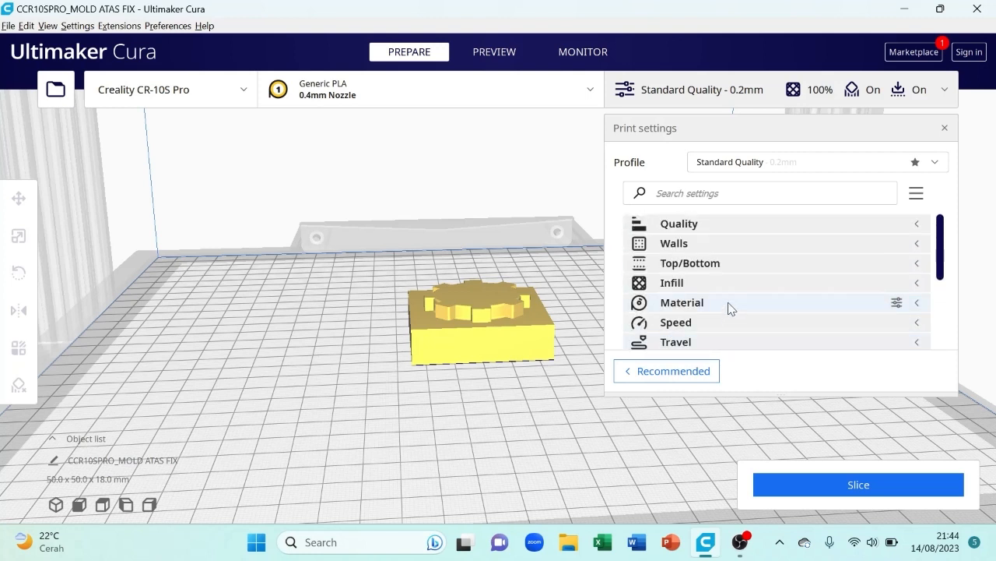
- Review the Quality, Walls and Top/Bottom print settings, including layer height, line width and wall thickness, collapsing each category after viewing
{"action": "left_click", "coordinate": [918, 228]}
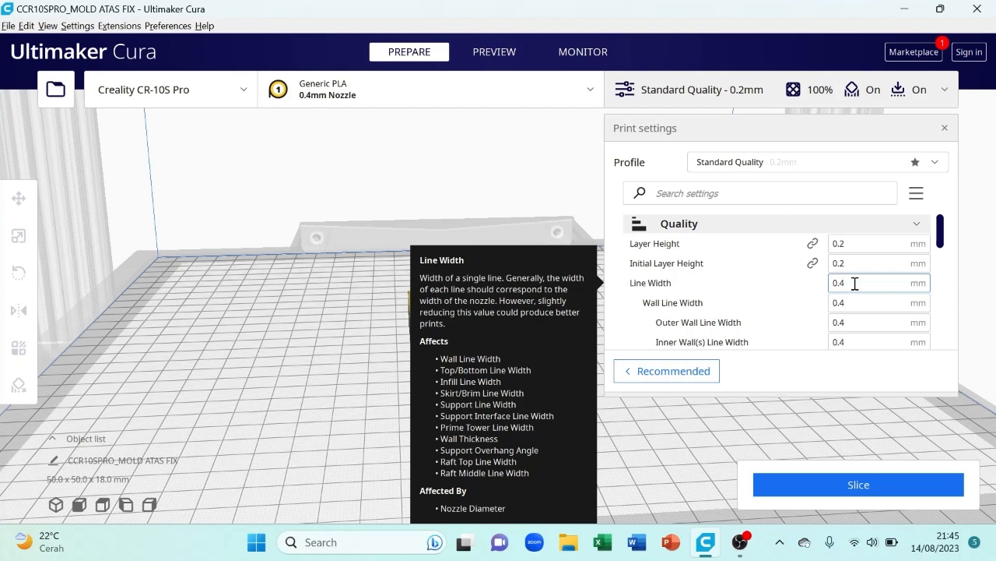
{"action": "left_click", "coordinate": [915, 227]}
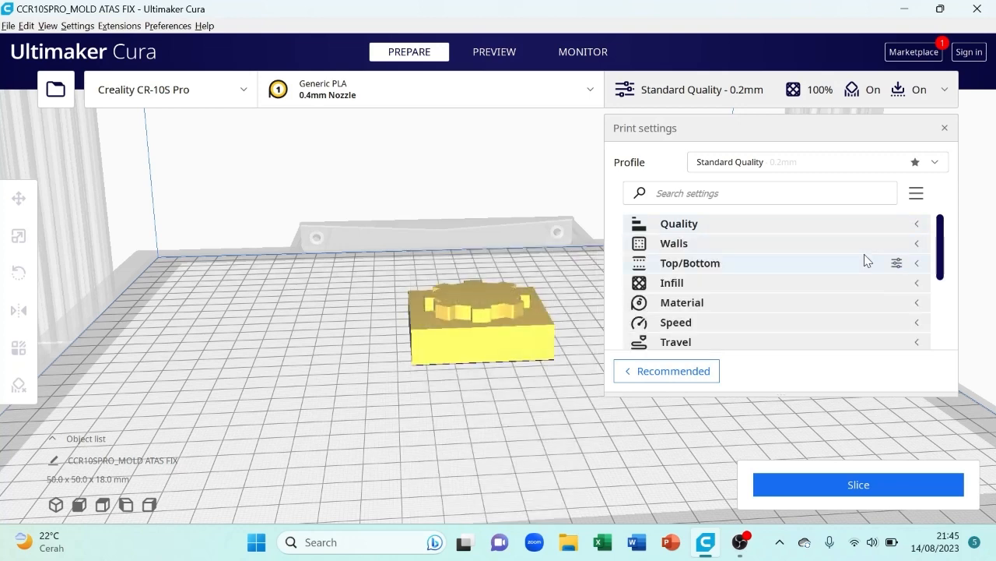
{"action": "left_click", "coordinate": [916, 248]}
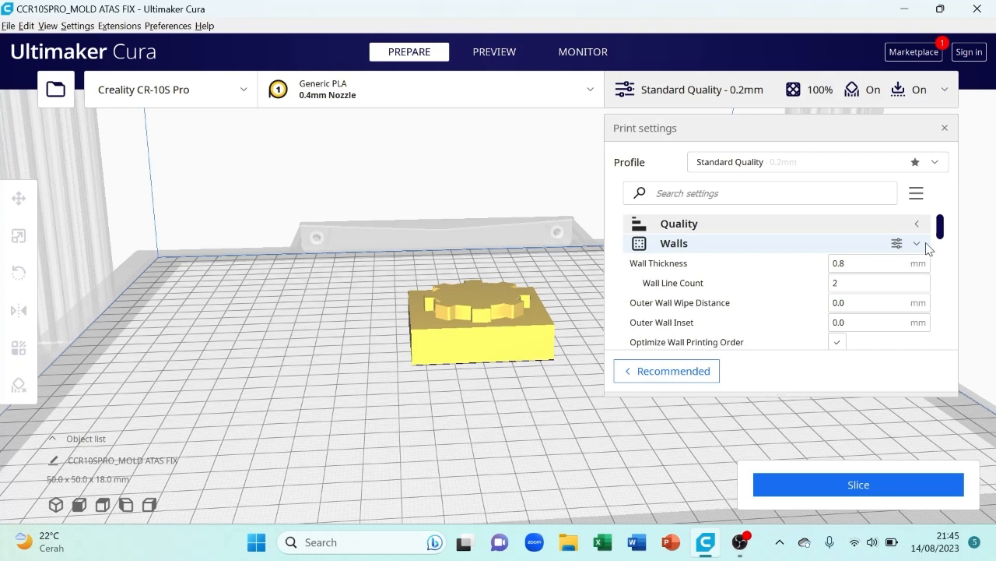
{"action": "left_click", "coordinate": [923, 245]}
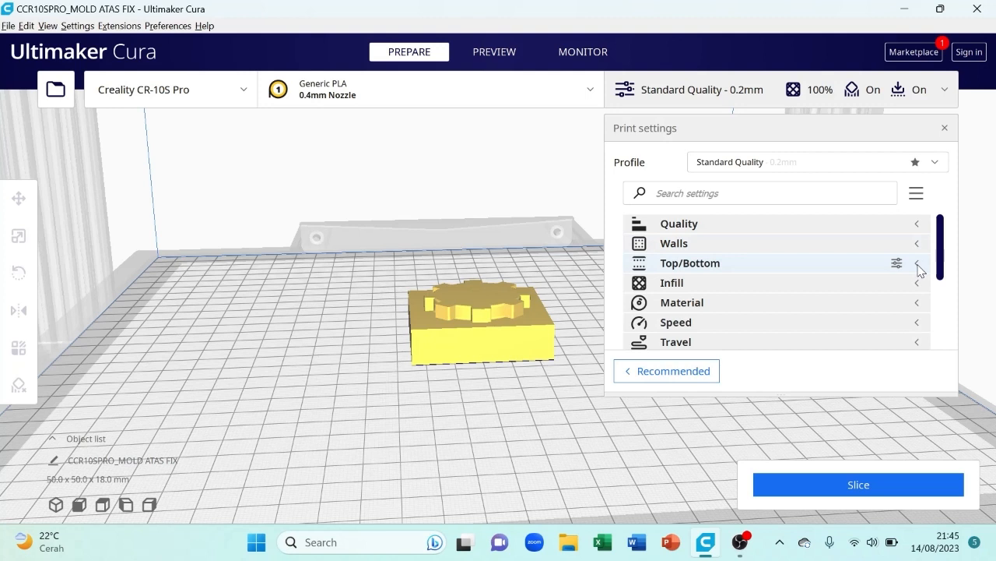
{"action": "left_click", "coordinate": [919, 265]}
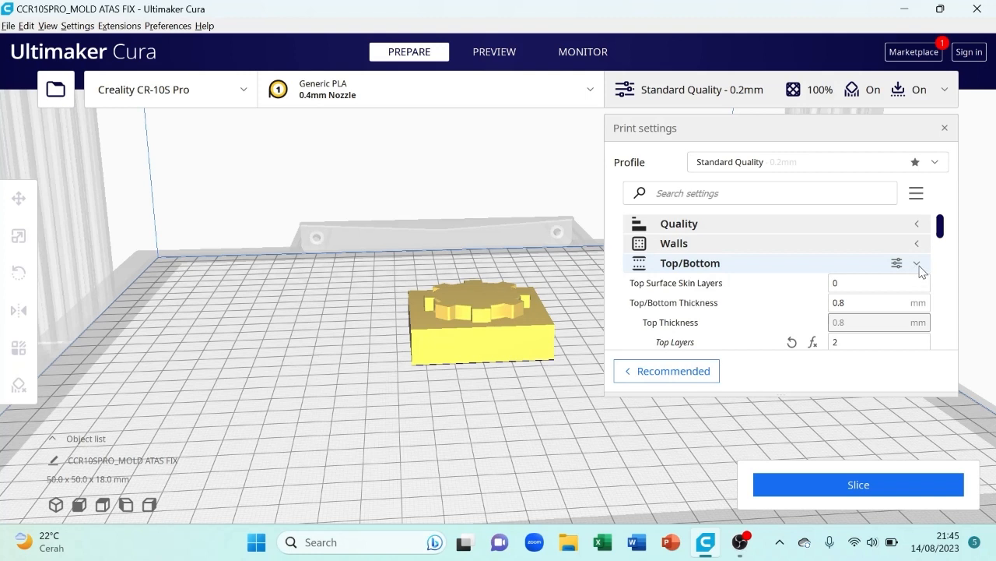
{"action": "left_click", "coordinate": [917, 265]}
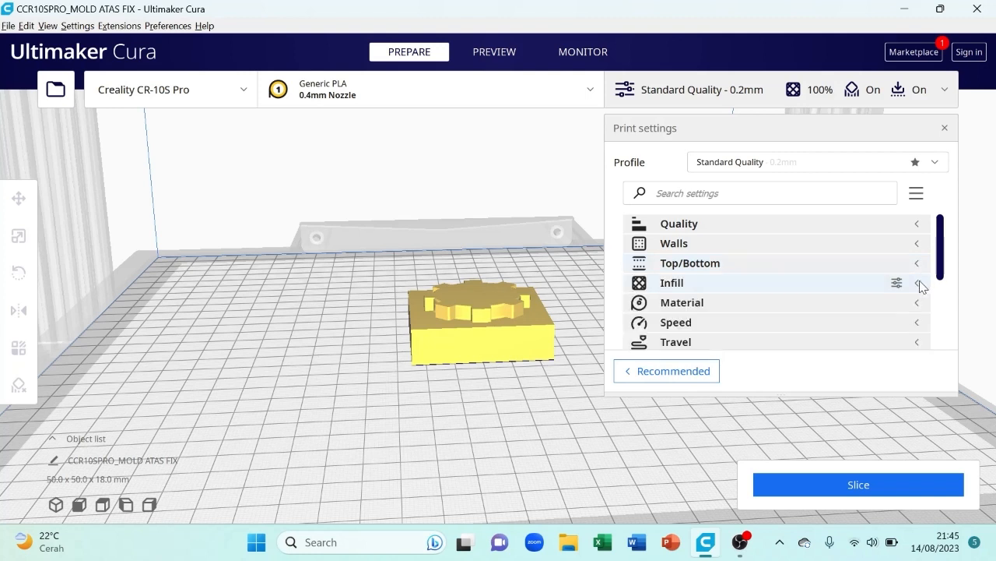
- Review the infill density, infill line distance and infill pattern, and collapse the Infill category
{"action": "left_click", "coordinate": [918, 283]}
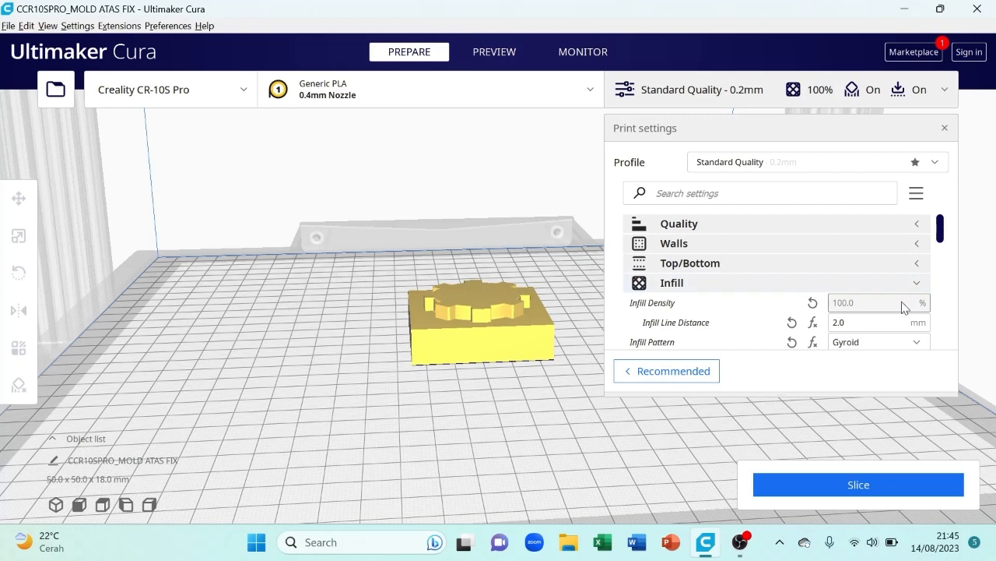
{"action": "mouse_move", "coordinate": [903, 309]}
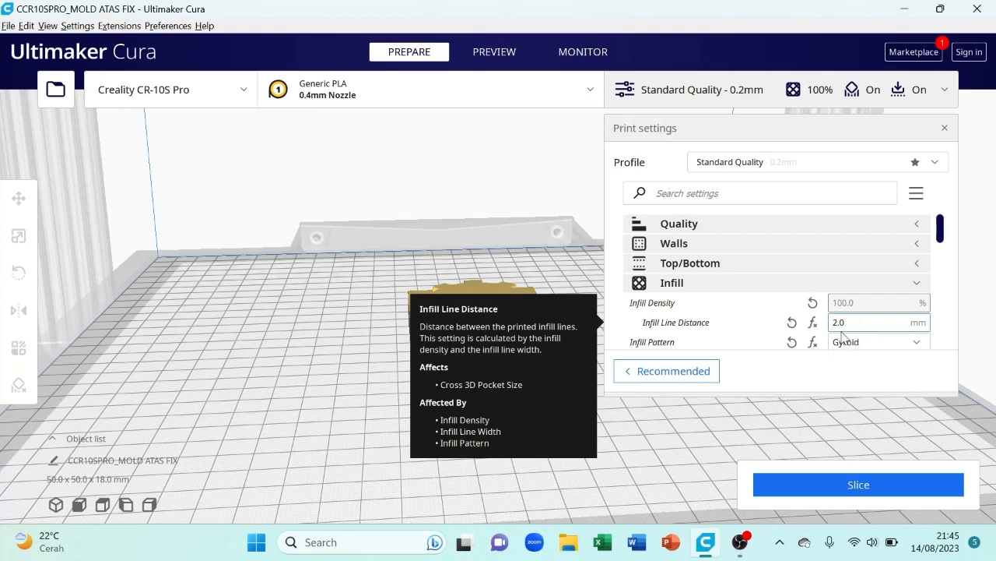
{"action": "scroll", "coordinate": [872, 345], "scroll_direction": "down", "scroll_amount": 2}
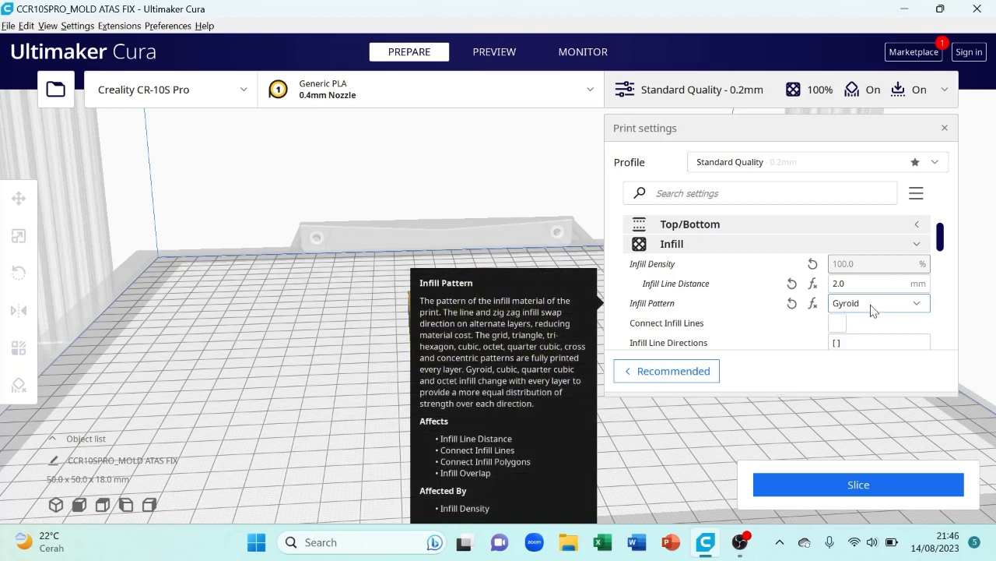
{"action": "left_click", "coordinate": [896, 246]}
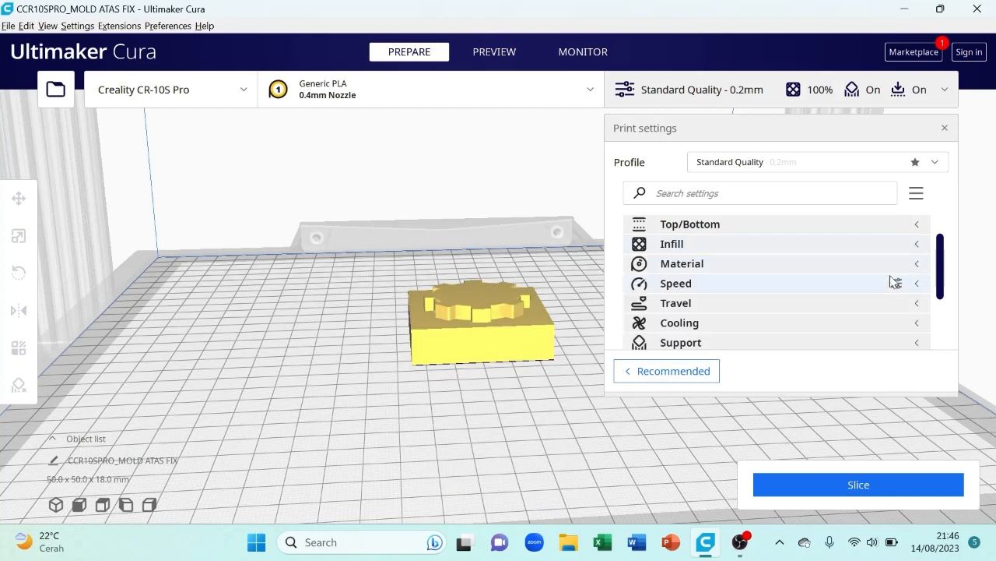
- Review the printing temperatures under Material and the print speeds under Speed, collapsing both categories after viewing
{"action": "scroll", "coordinate": [839, 300], "scroll_direction": "down", "scroll_amount": 1}
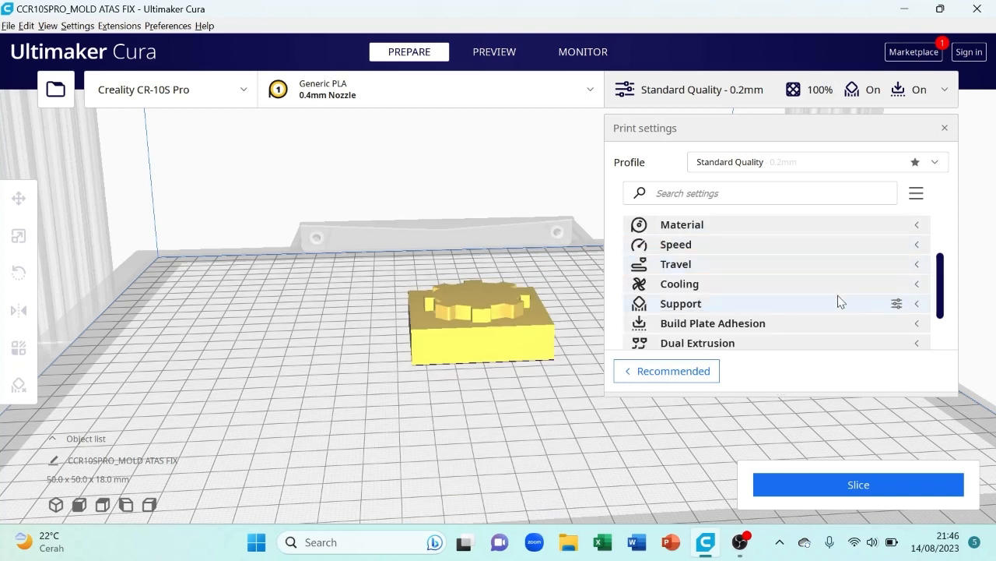
{"action": "scroll", "coordinate": [840, 291], "scroll_direction": "up", "scroll_amount": 1}
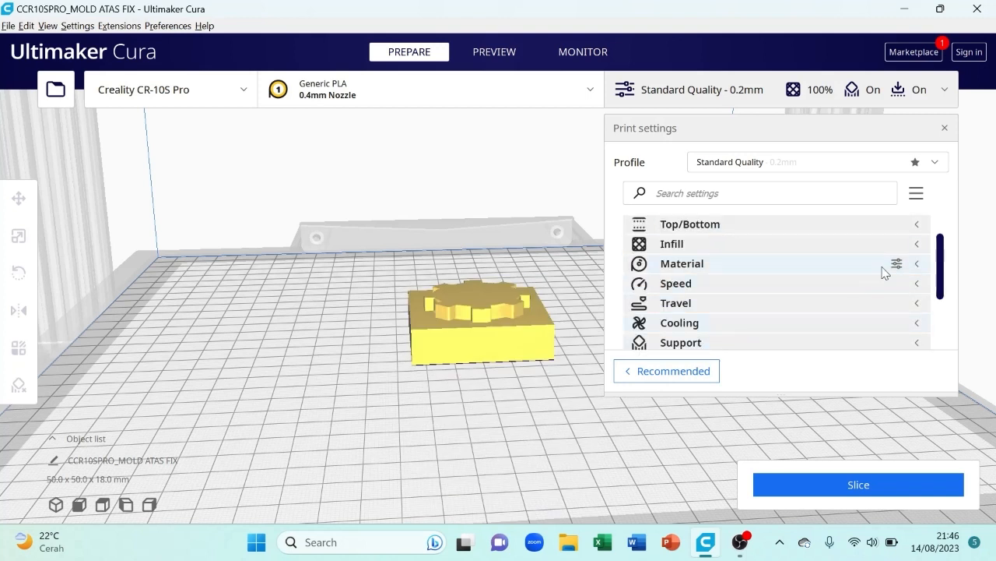
{"action": "left_click", "coordinate": [916, 268]}
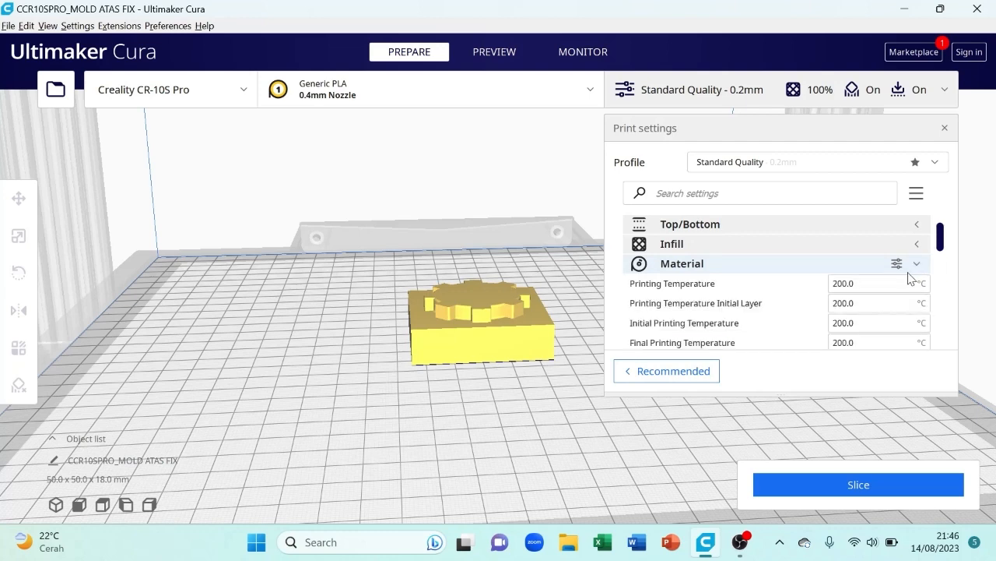
{"action": "mouse_move", "coordinate": [899, 280]}
{"action": "left_click", "coordinate": [916, 267]}
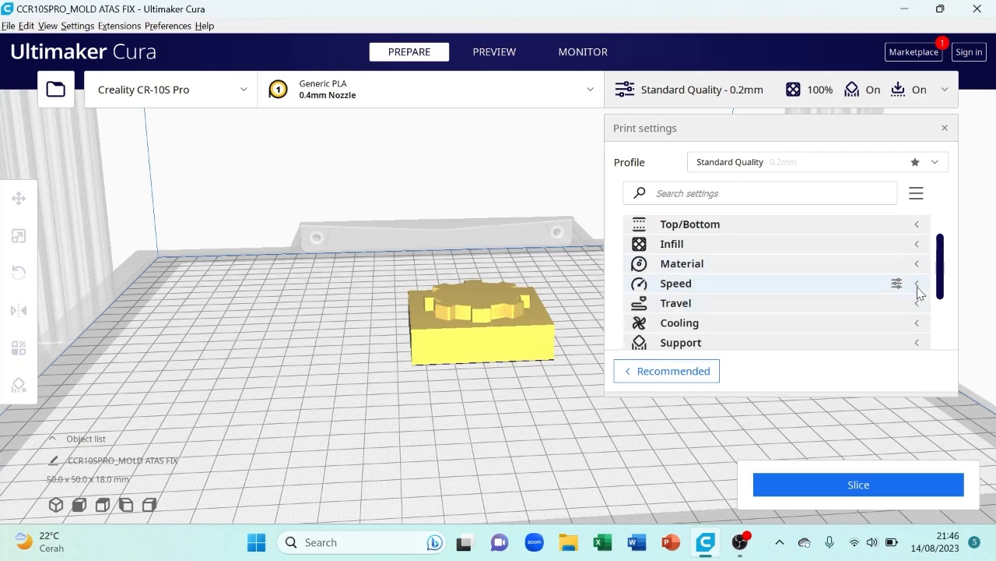
{"action": "left_click", "coordinate": [917, 287]}
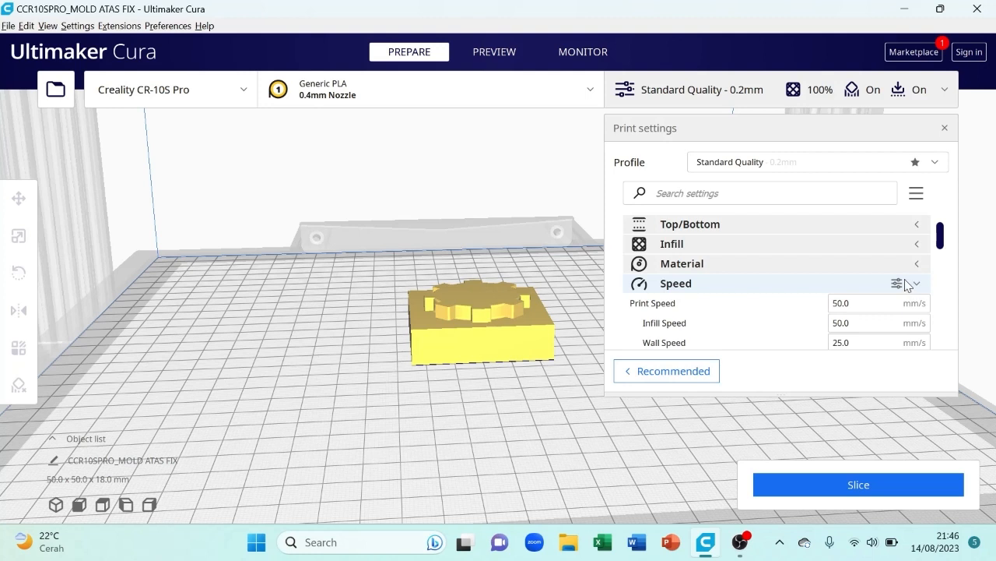
{"action": "left_click", "coordinate": [916, 285]}
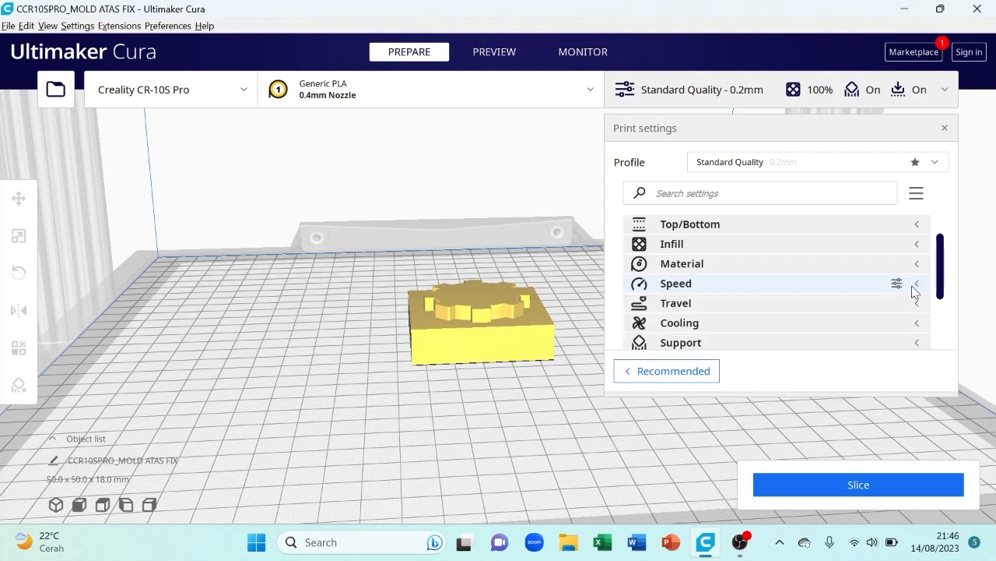
- Review the Cooling, Support and Build Plate Adhesion print settings, collapsing Cooling and Support after viewing
{"action": "left_click", "coordinate": [917, 325]}
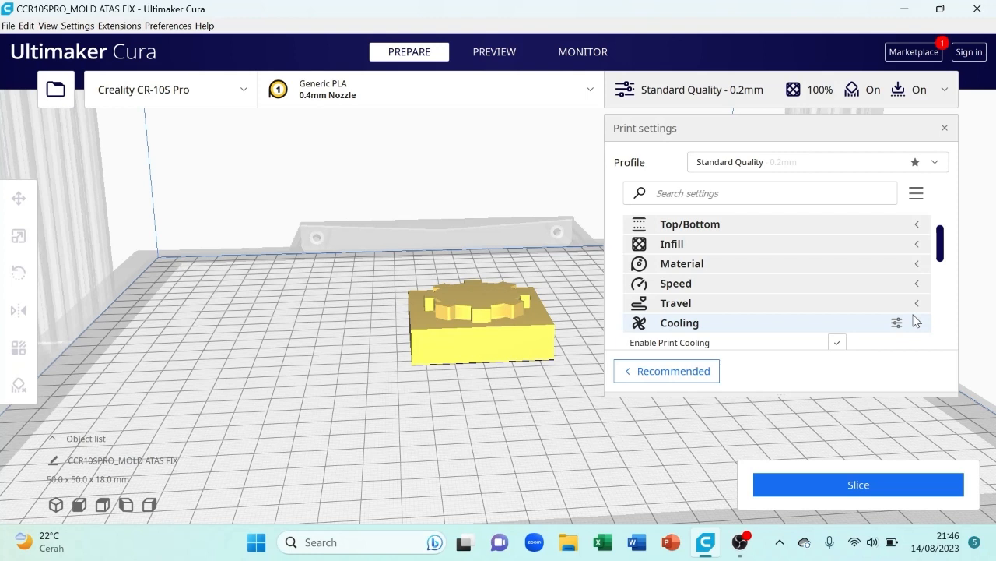
{"action": "left_click", "coordinate": [918, 322]}
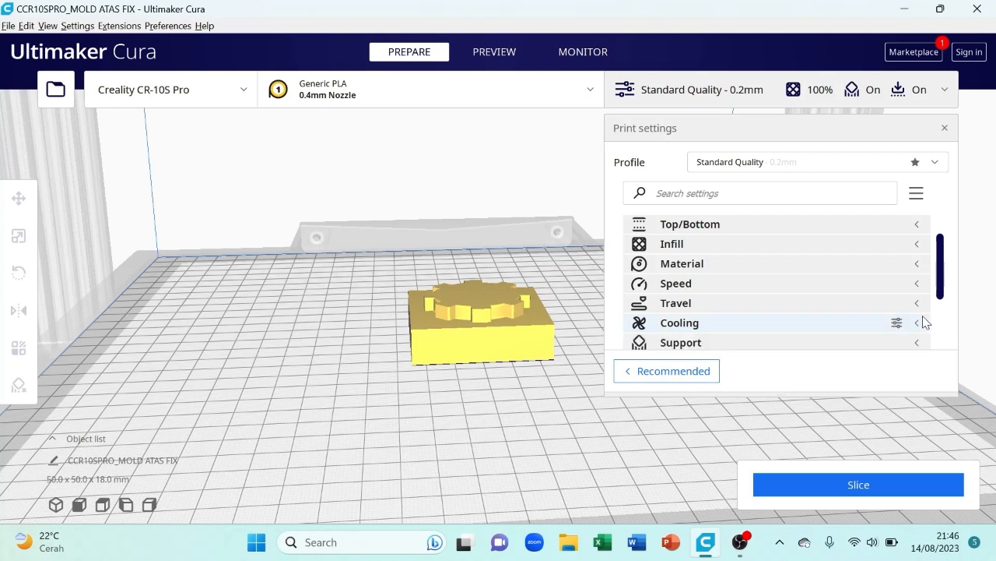
{"action": "scroll", "coordinate": [921, 312], "scroll_direction": "down", "scroll_amount": 1}
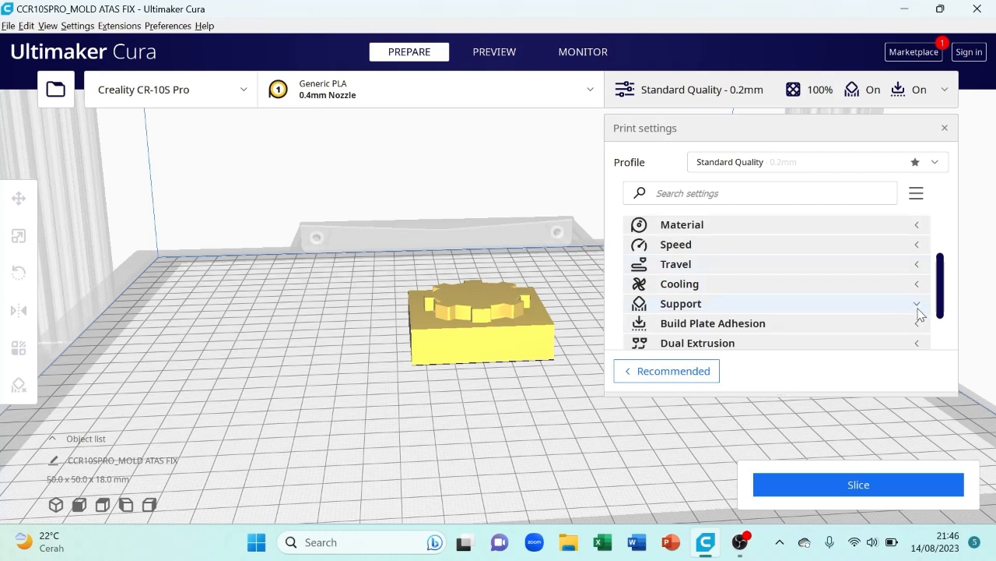
{"action": "left_click", "coordinate": [918, 305]}
{"action": "scroll", "coordinate": [917, 313], "scroll_direction": "down", "scroll_amount": 2}
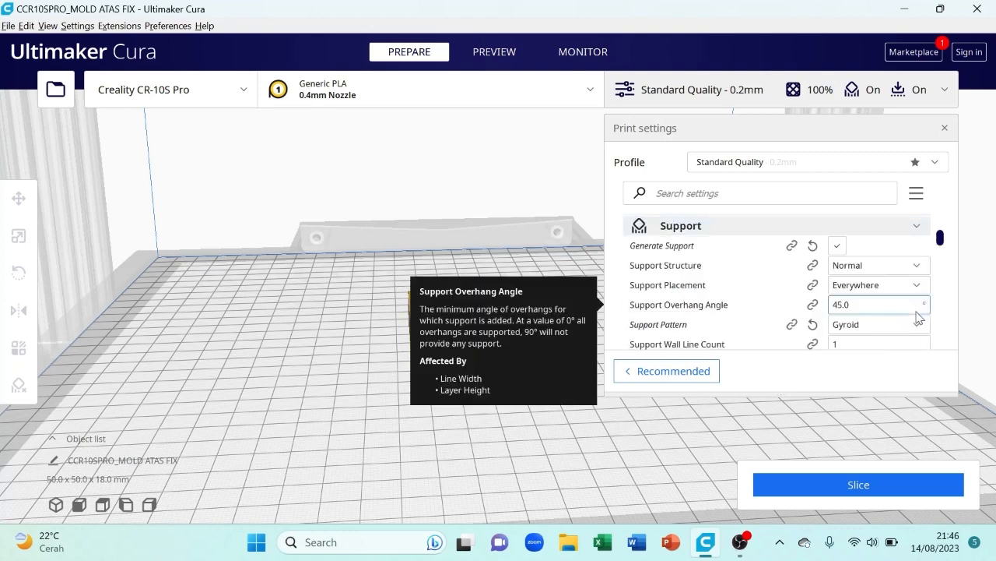
{"action": "left_click", "coordinate": [915, 228]}
{"action": "left_click", "coordinate": [915, 257]}
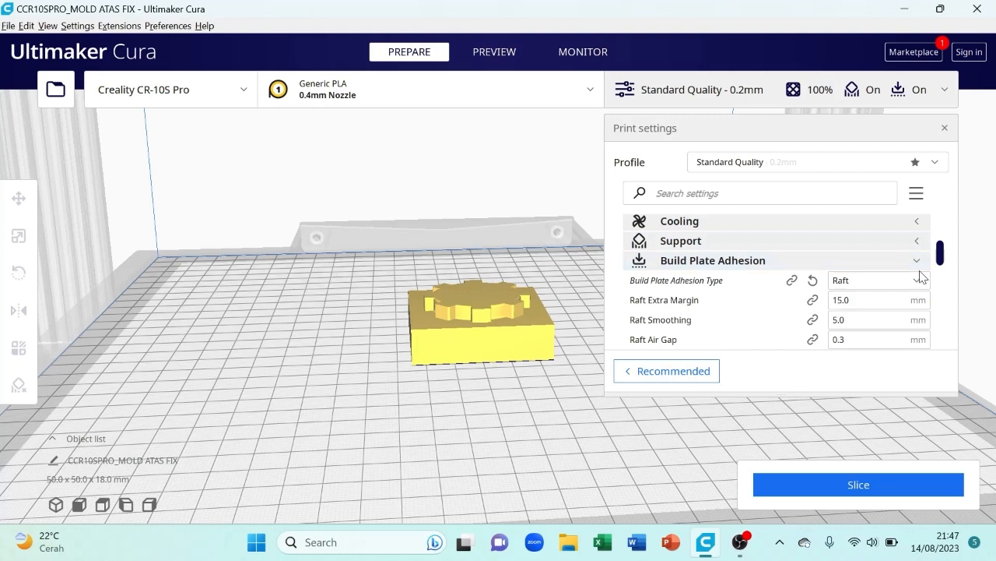
{"action": "mouse_move", "coordinate": [921, 277]}
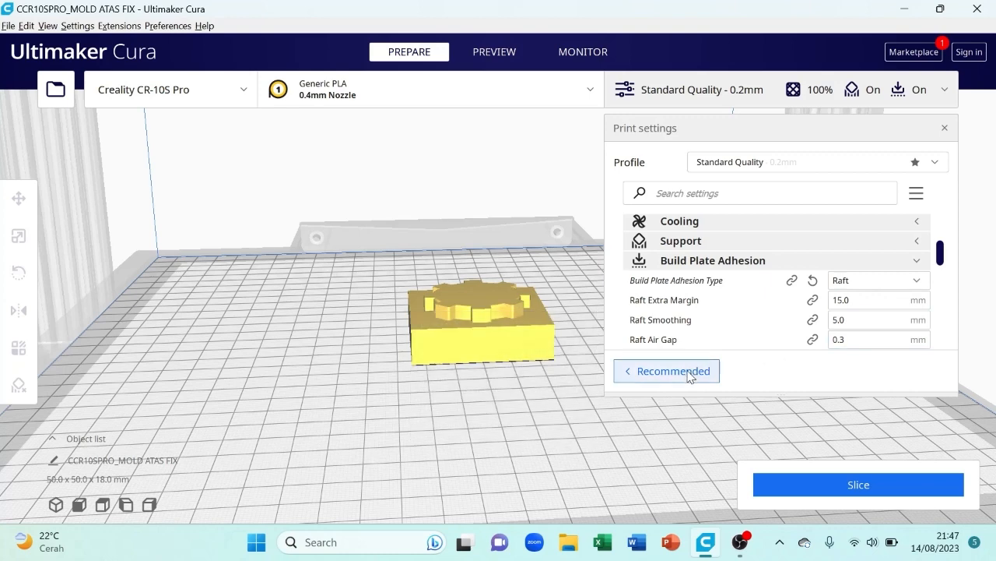
{"action": "left_click", "coordinate": [739, 542]}
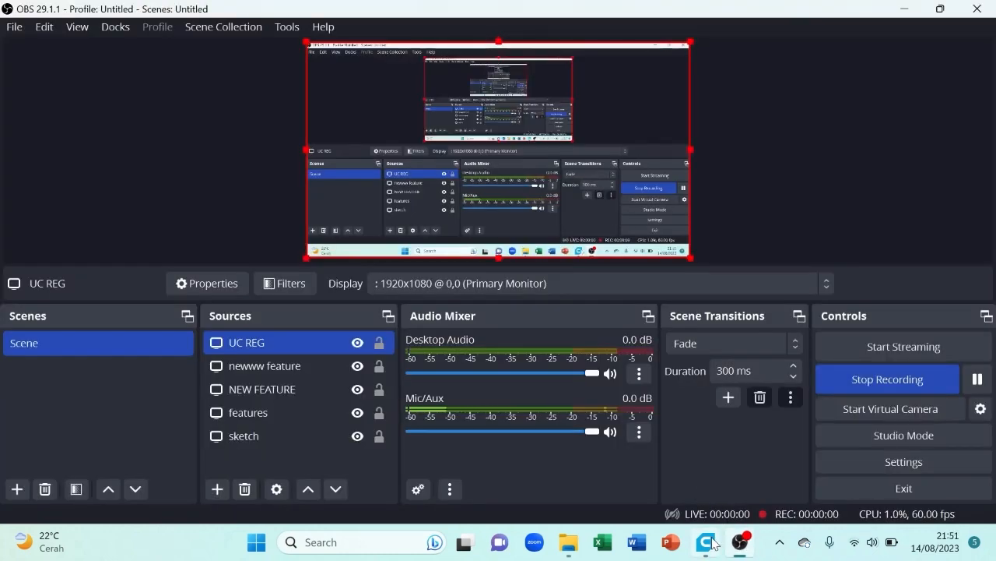
{"action": "left_click", "coordinate": [706, 542]}
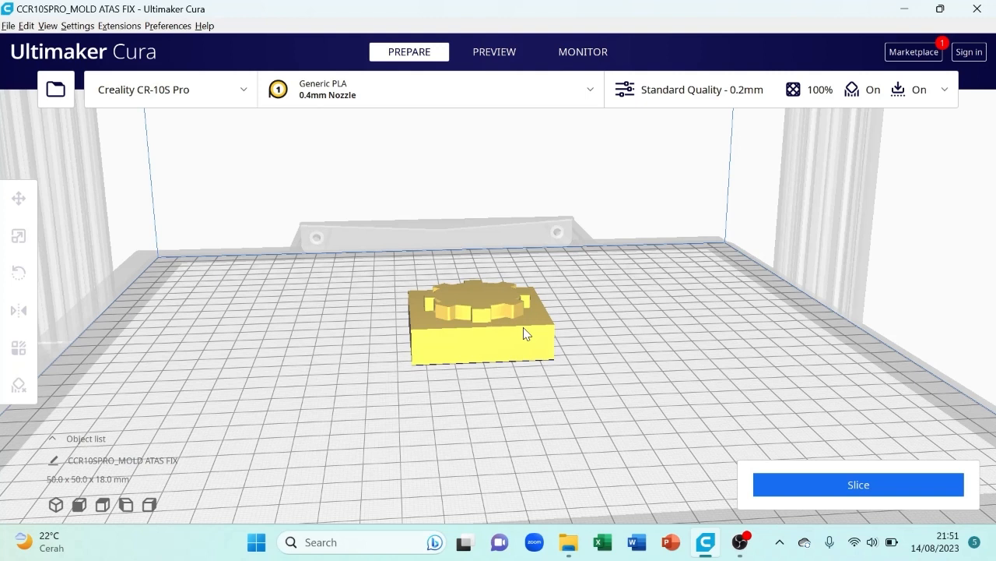
- Slice the mold model and show it in the layer preview with the Line Type color scheme options open
{"action": "left_click", "coordinate": [794, 490]}
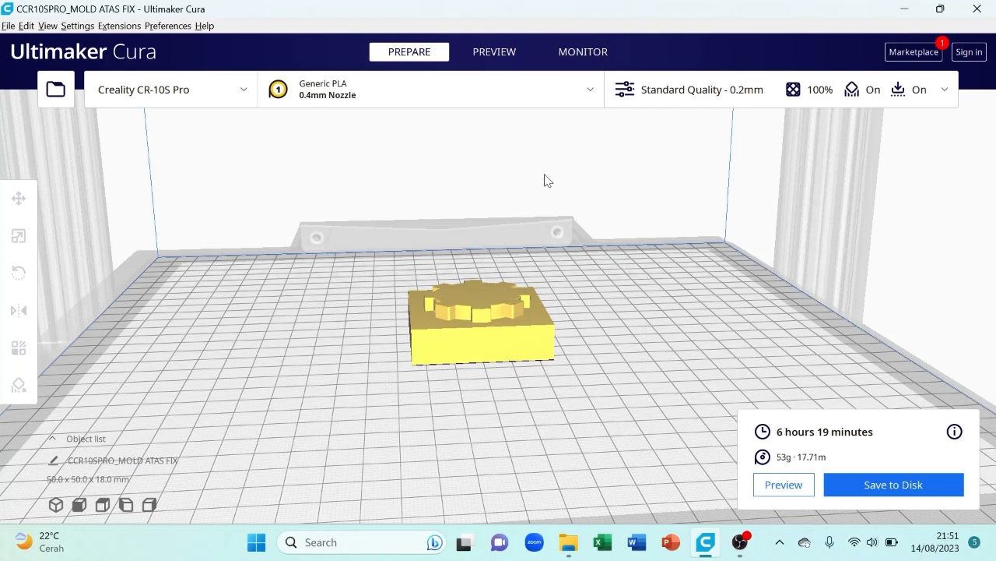
{"action": "left_click", "coordinate": [491, 52]}
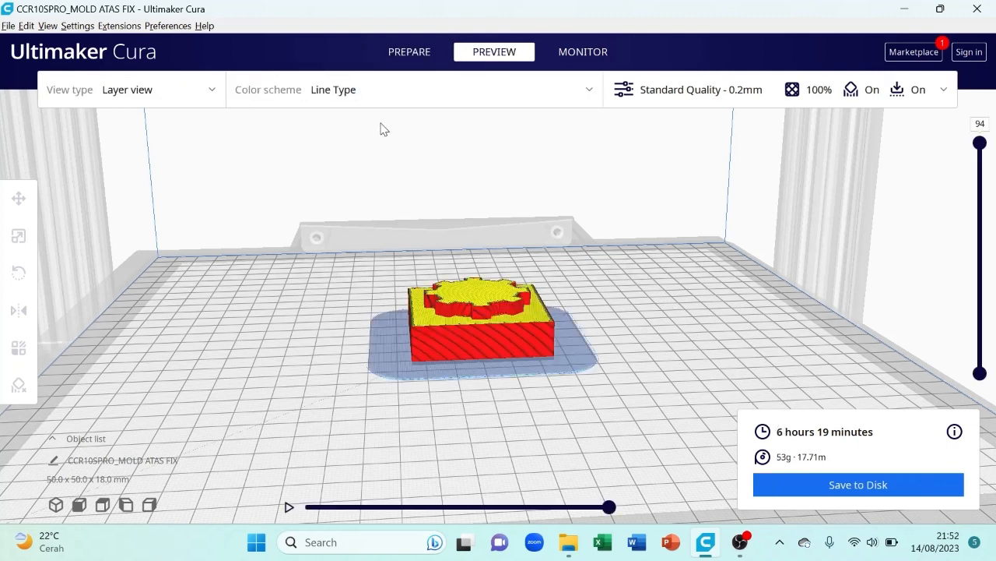
{"action": "left_click", "coordinate": [285, 93]}
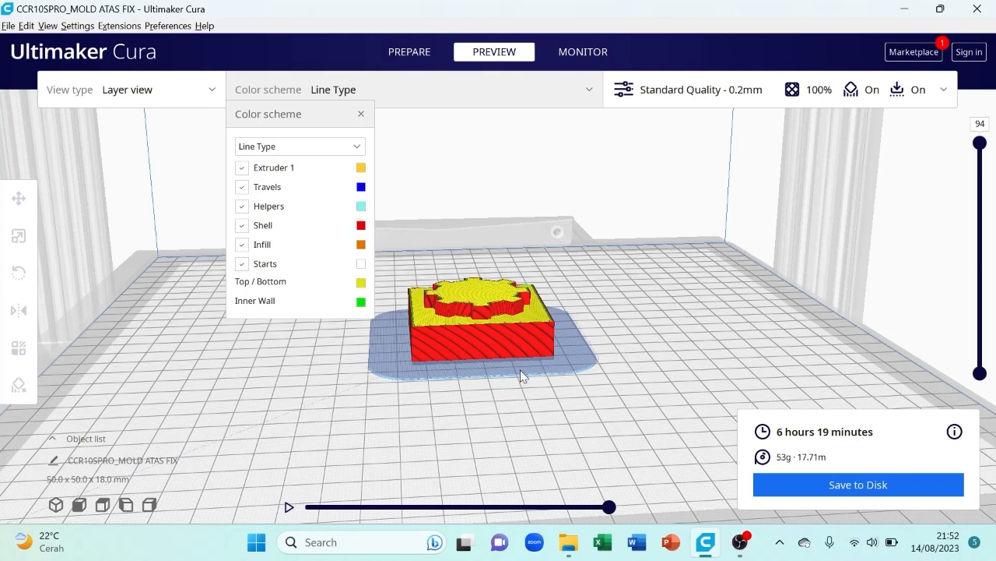
{"action": "scroll", "coordinate": [520, 372], "scroll_direction": "up", "scroll_amount": 4}
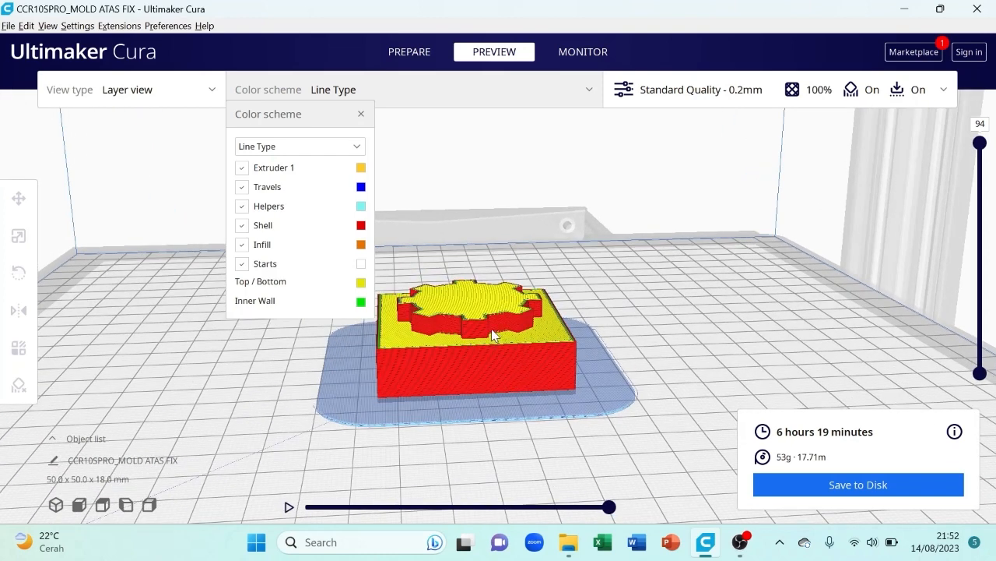
- Toggle line types such as Helpers and Shell off and back on to examine the raft and shell in the layer preview
{"action": "left_click", "coordinate": [268, 215]}
{"action": "left_click", "coordinate": [267, 214]}
{"action": "left_click", "coordinate": [268, 215]}
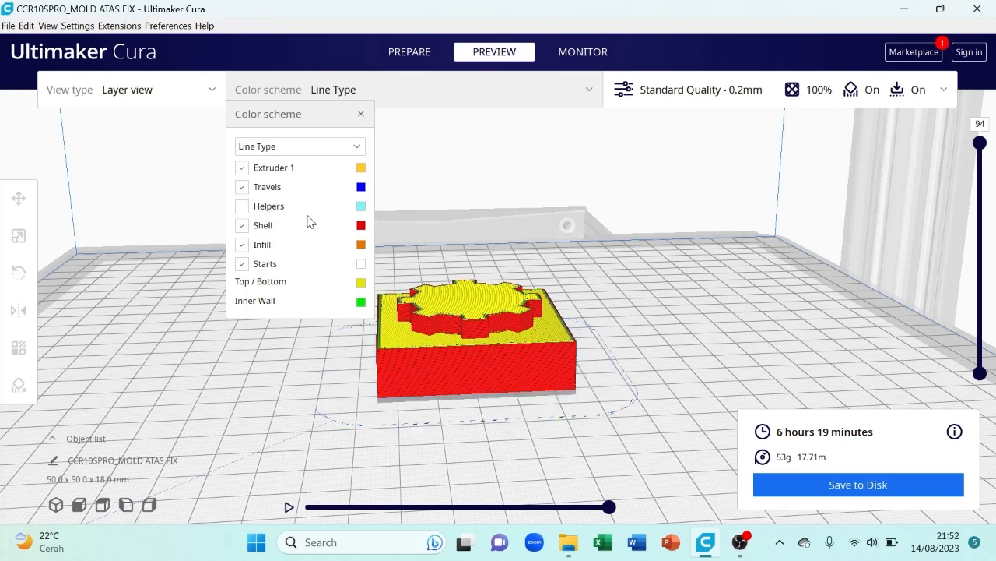
{"action": "left_click", "coordinate": [270, 207]}
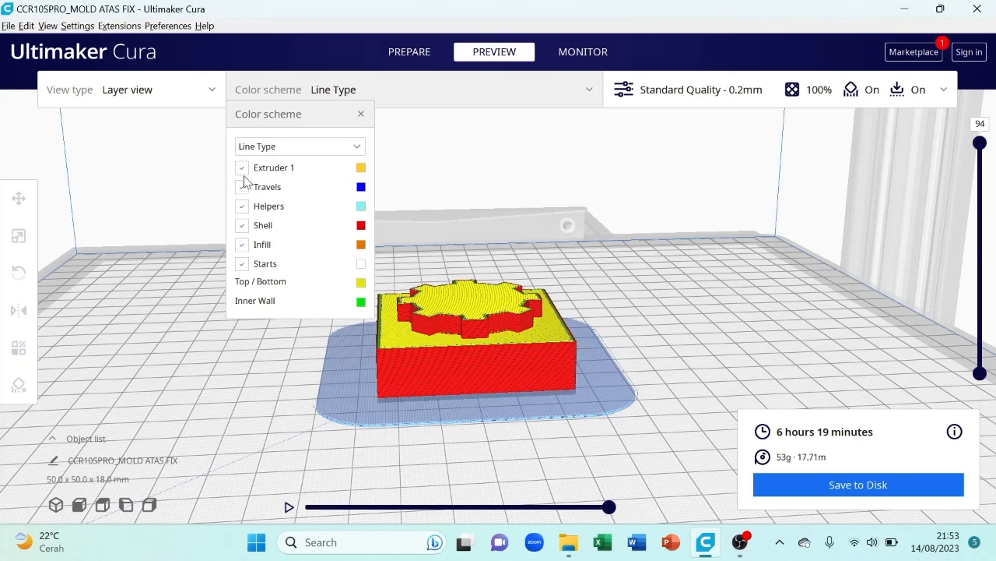
{"action": "left_click", "coordinate": [242, 185]}
{"action": "left_click", "coordinate": [242, 169]}
{"action": "left_click", "coordinate": [242, 228]}
{"action": "left_click", "coordinate": [242, 228]}
- In the Infill print settings, restore the infill line distance to its calculated value and set the infill density to 90%
{"action": "left_click", "coordinate": [705, 92]}
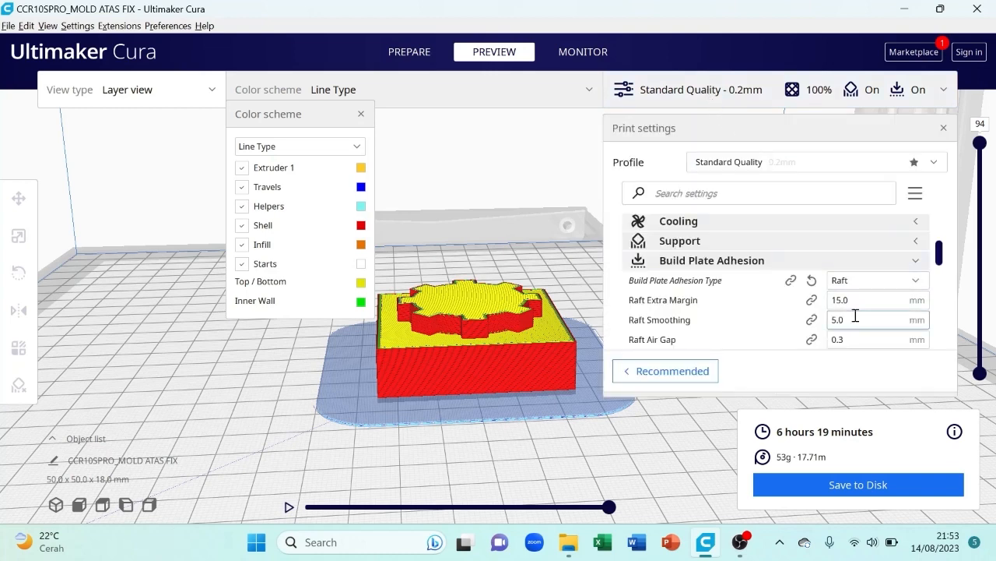
{"action": "scroll", "coordinate": [903, 297], "scroll_direction": "down", "scroll_amount": 2}
{"action": "scroll", "coordinate": [903, 297], "scroll_direction": "up", "scroll_amount": 5}
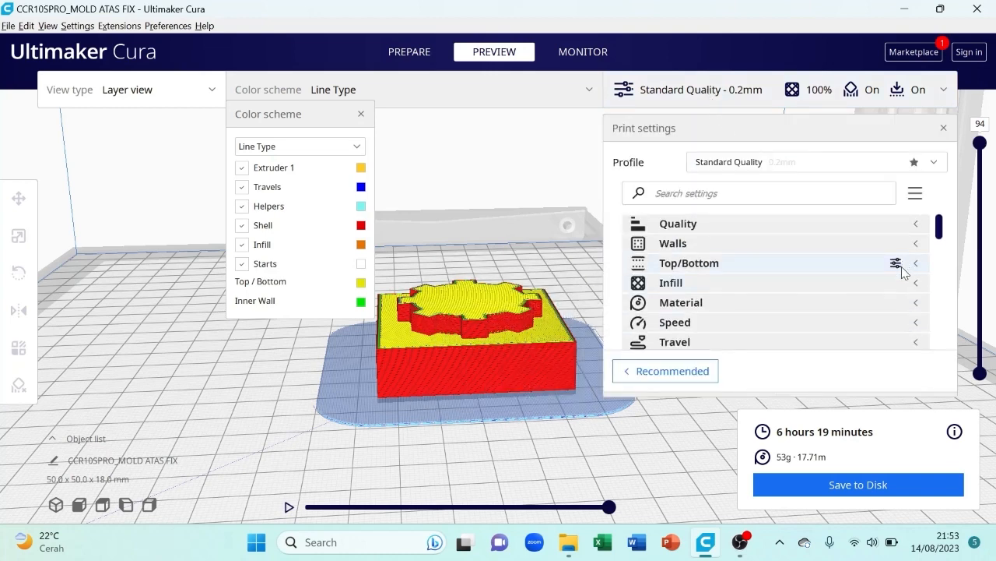
{"action": "left_click", "coordinate": [916, 288]}
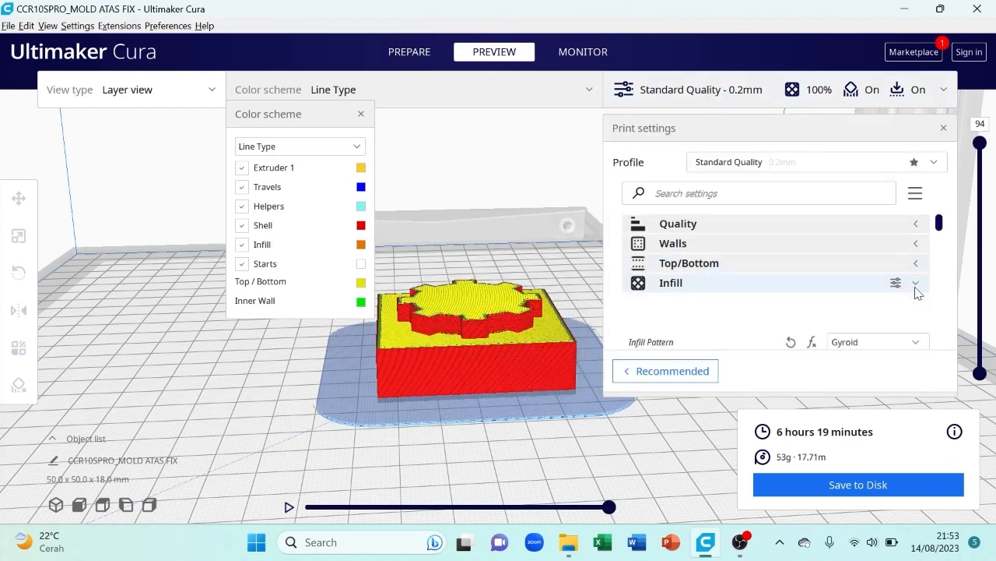
{"action": "left_click", "coordinate": [791, 323]}
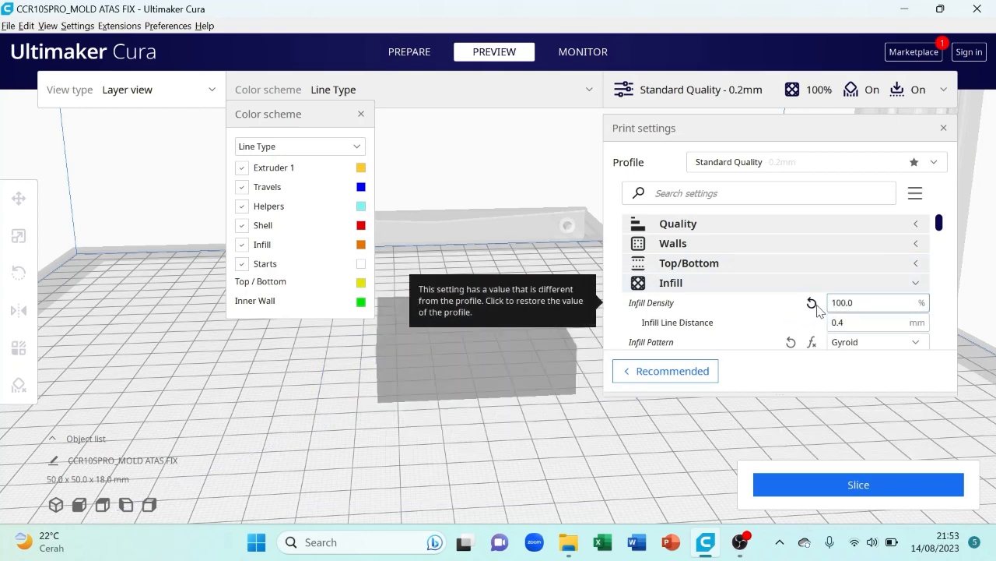
{"action": "double_click", "coordinate": [862, 302]}
{"action": "type", "text": "90"}
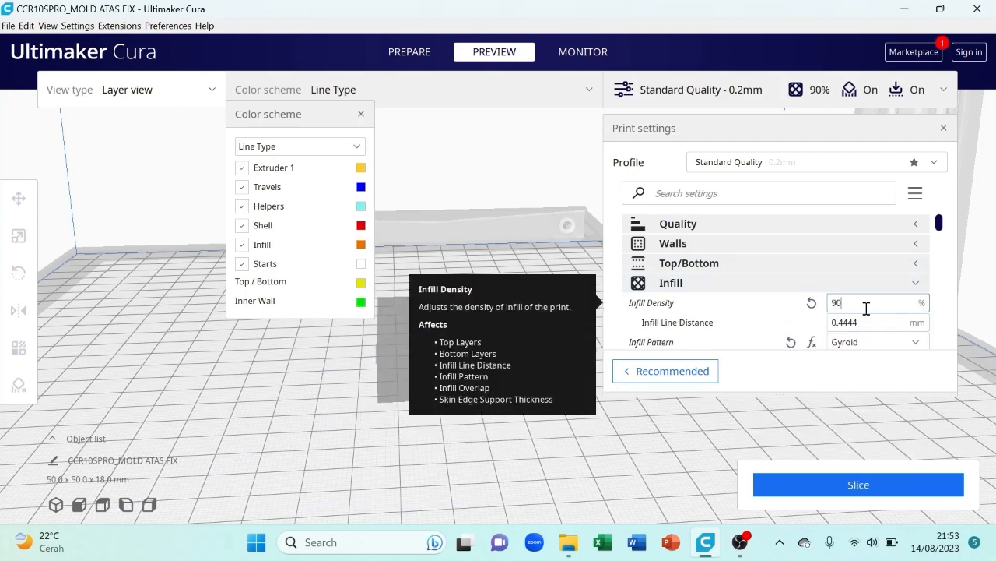
- Set the infill line distance to 2 mm and slice the model again
{"action": "left_click", "coordinate": [867, 323]}
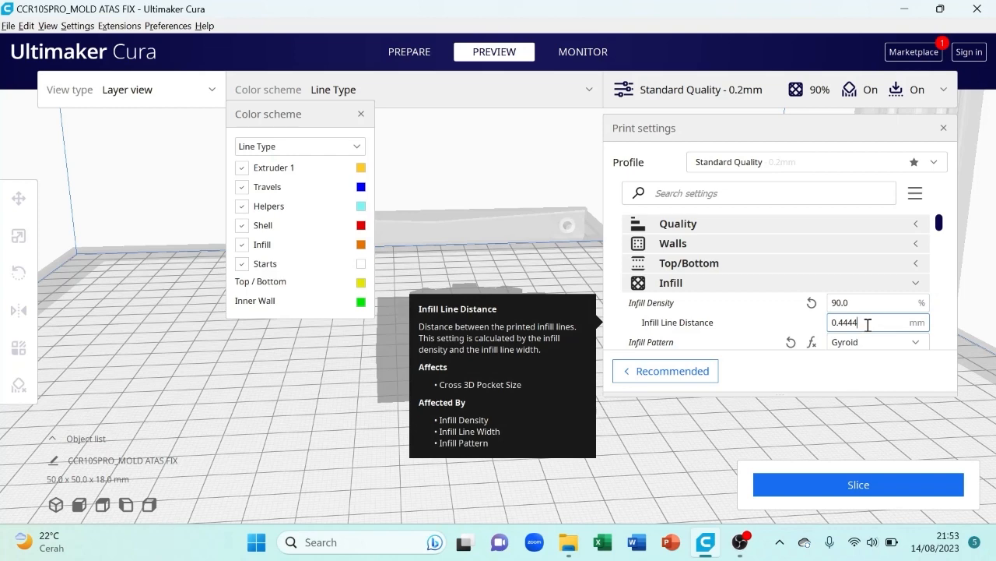
{"action": "double_click", "coordinate": [869, 326]}
{"action": "type", "text": "2"}
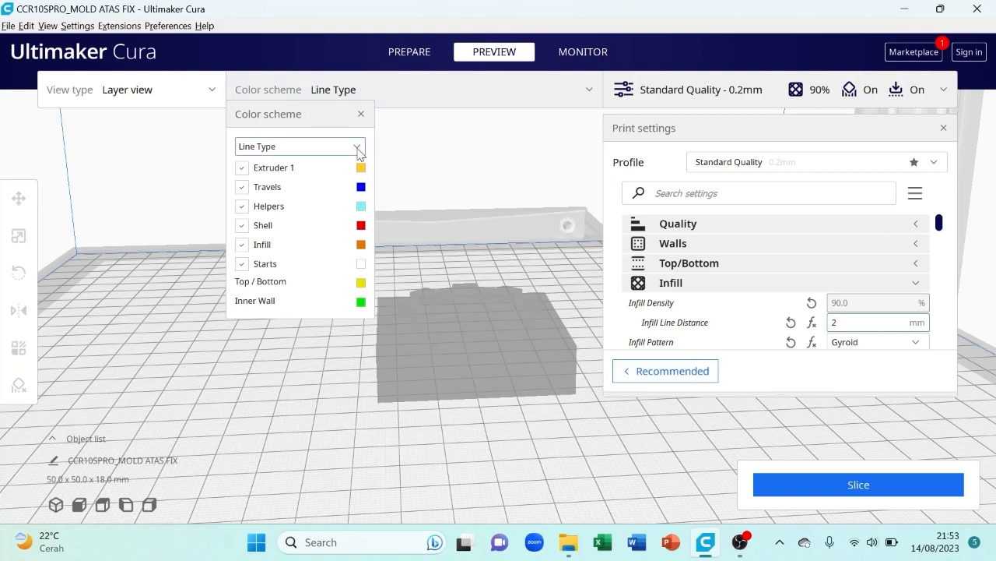
{"action": "left_click", "coordinate": [779, 480]}
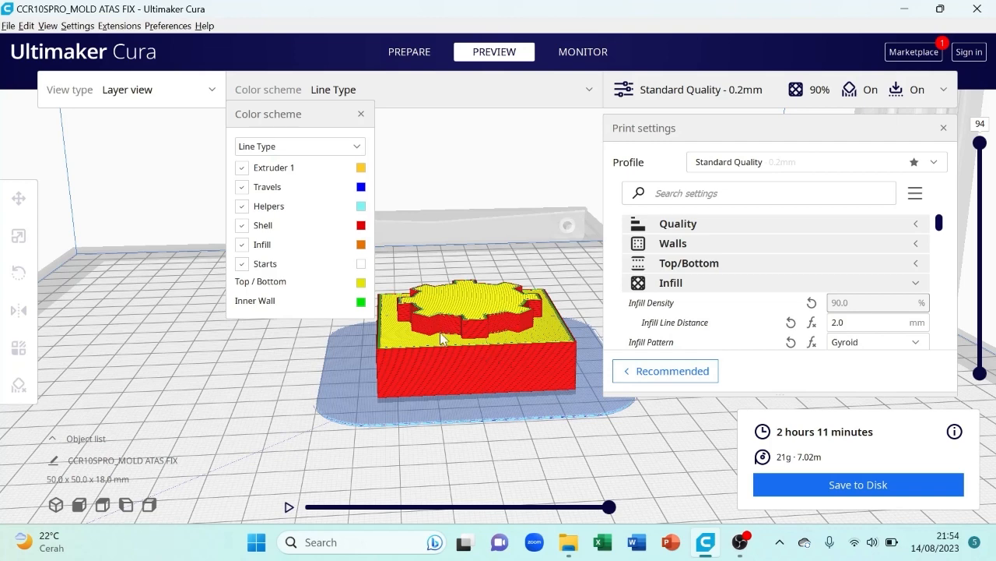
- Toggle the Shell line type to examine the infill, close the color scheme options, and run the preview down to layer 1 and back to 94
{"action": "left_click", "coordinate": [242, 225]}
{"action": "left_click", "coordinate": [242, 226]}
{"action": "left_click", "coordinate": [242, 226]}
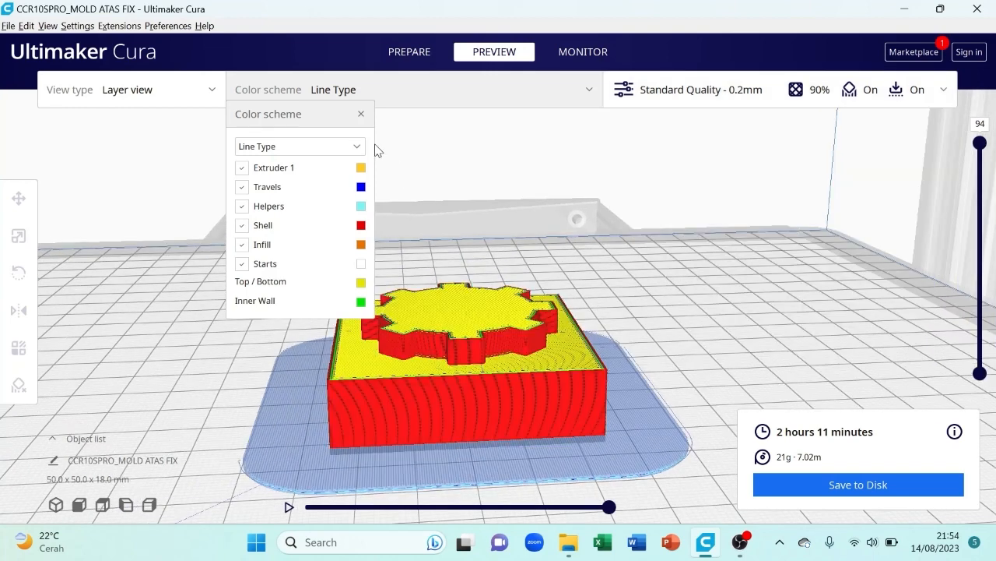
{"action": "left_click", "coordinate": [361, 113]}
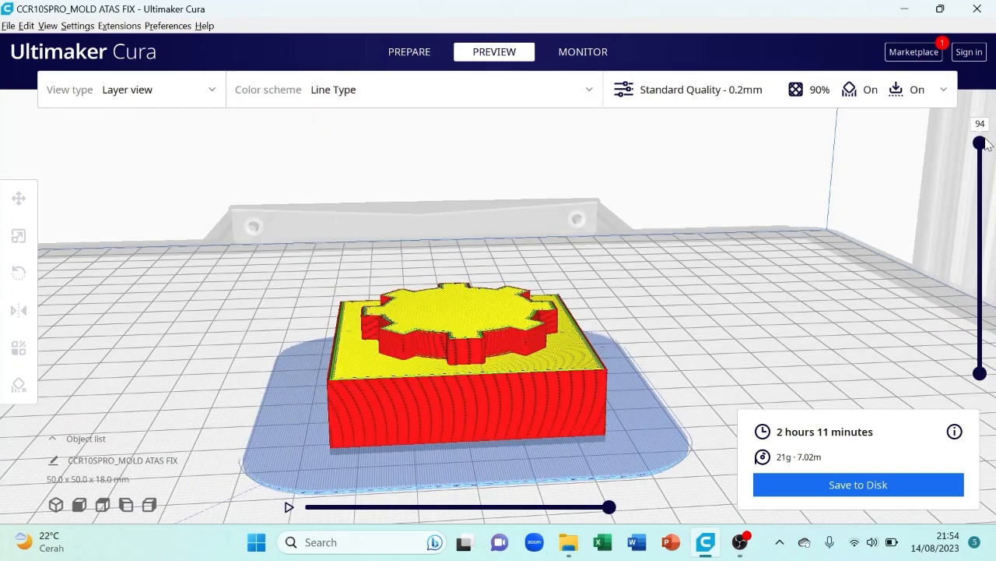
{"action": "left_click_drag", "start_coordinate": [980, 144], "coordinate": [991, 360]}
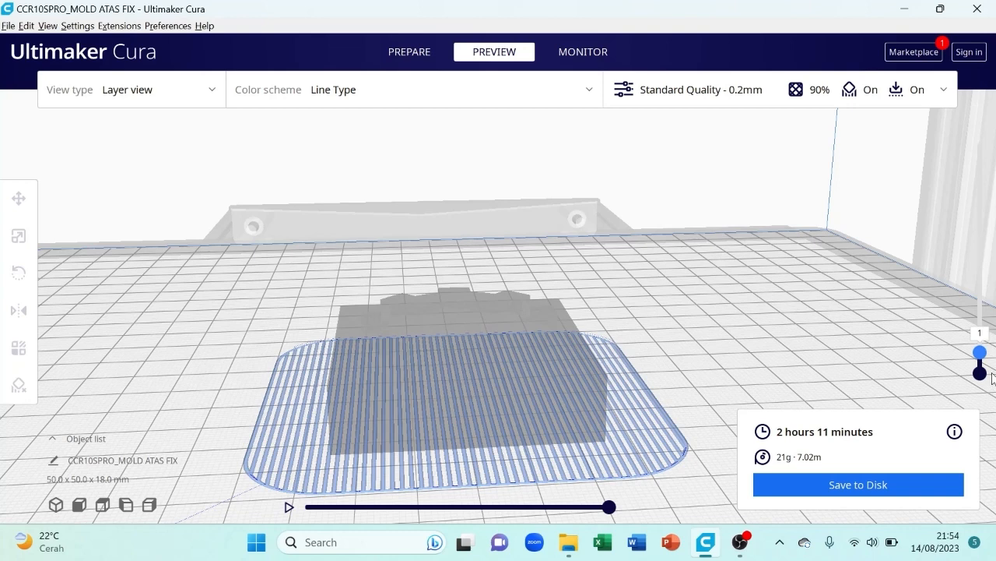
{"action": "left_click_drag", "start_coordinate": [980, 352], "coordinate": [995, 146]}
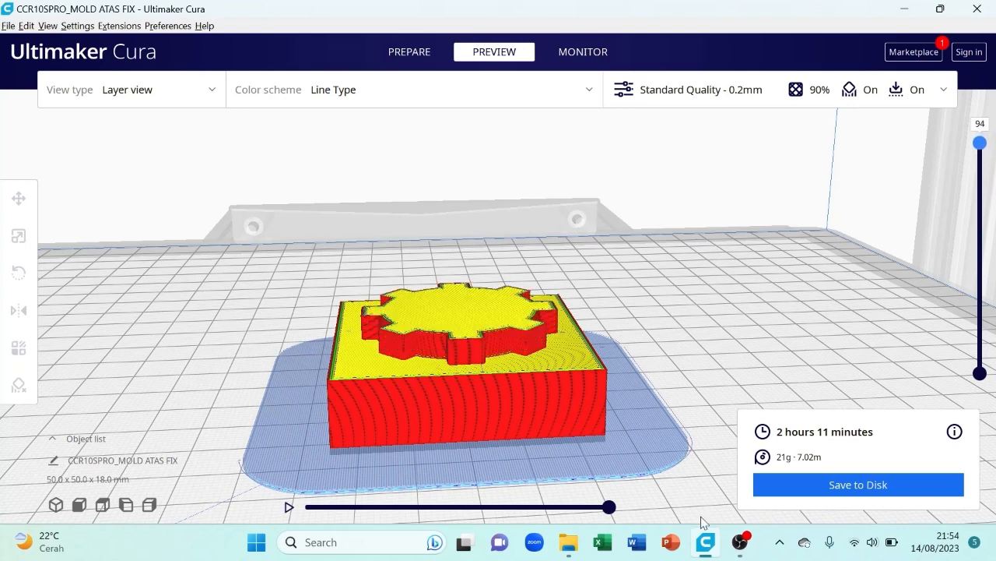
{"action": "mouse_move", "coordinate": [740, 541]}
{"action": "left_click", "coordinate": [746, 488]}
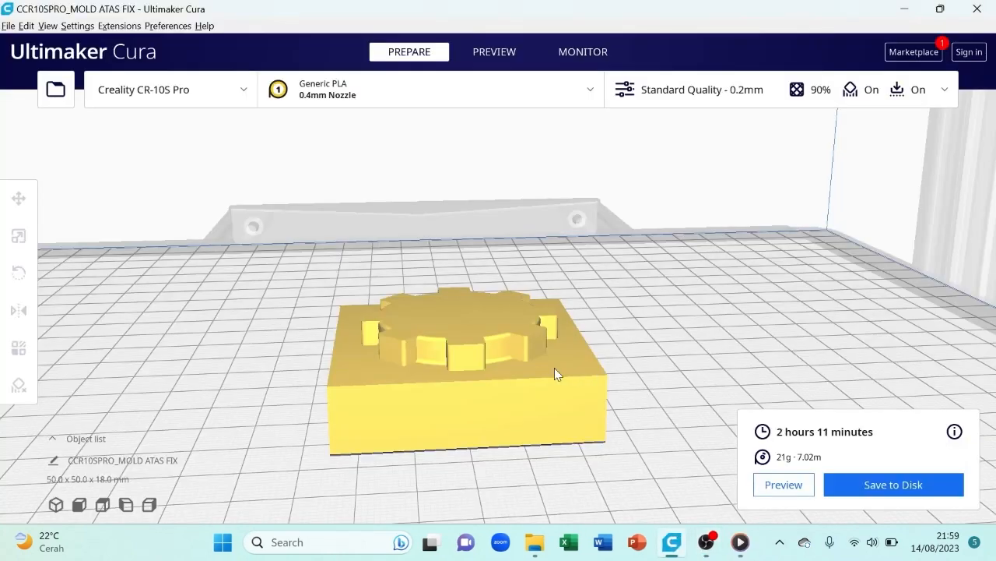
- Save the sliced model to the KULIAH (D:) drive as the G-code file CCR10SPRO_MOLD ATAS FIX.gcode
{"action": "right_click_drag", "start_coordinate": [554, 368], "coordinate": [490, 366]}
{"action": "scroll", "coordinate": [490, 366], "scroll_direction": "down", "scroll_amount": 2}
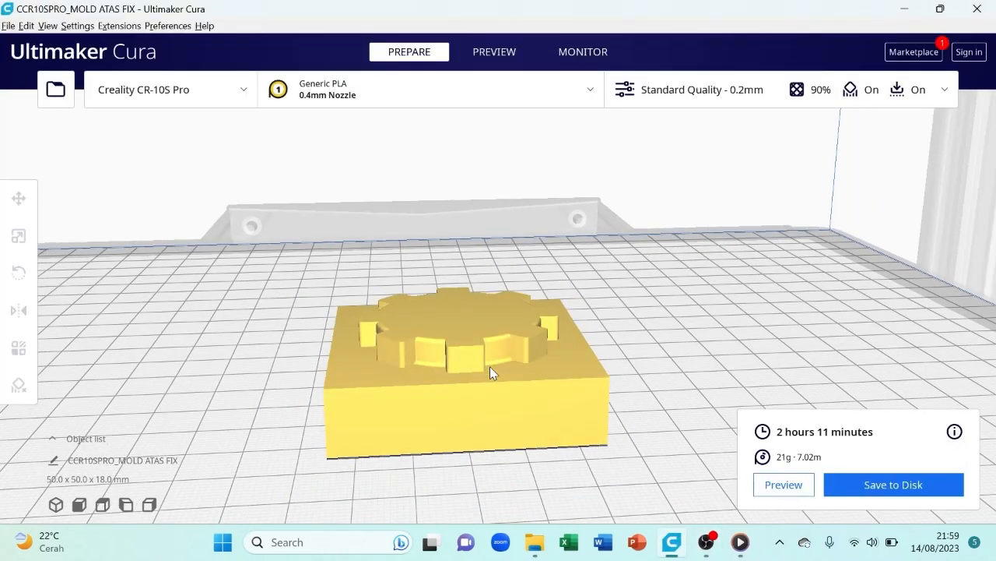
{"action": "scroll", "coordinate": [490, 366], "scroll_direction": "down", "scroll_amount": 1}
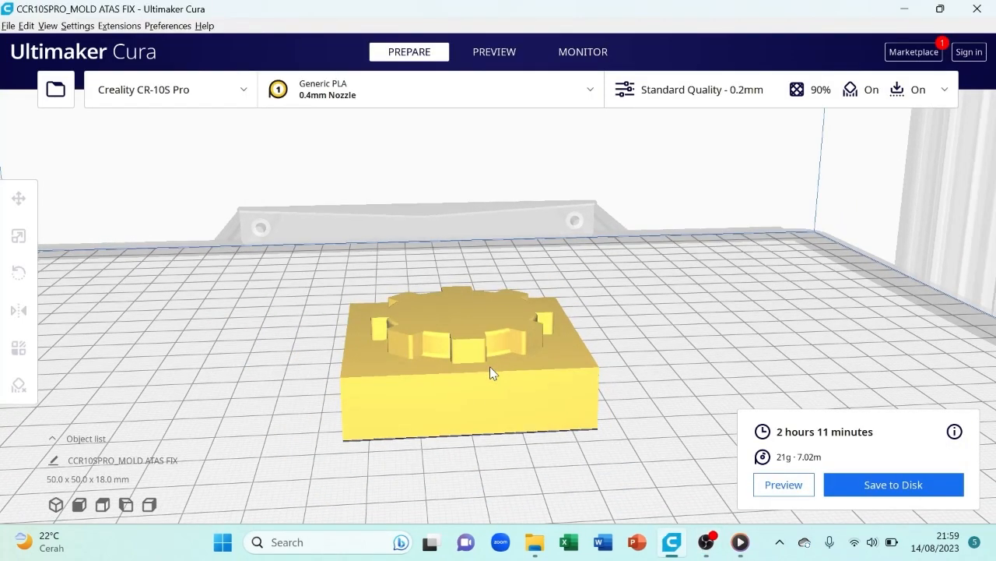
{"action": "scroll", "coordinate": [490, 366], "scroll_direction": "up", "scroll_amount": 1}
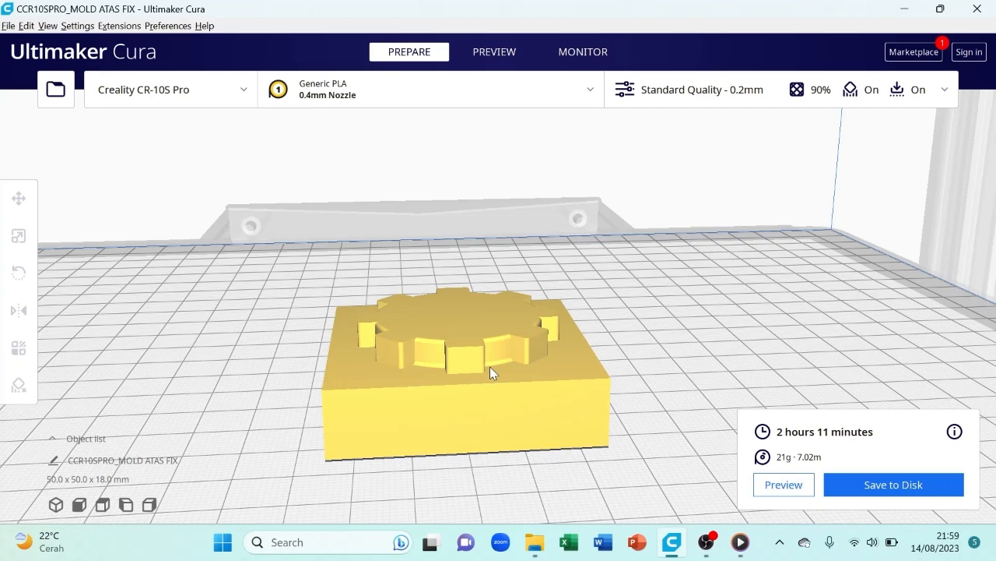
{"action": "scroll", "coordinate": [490, 366], "scroll_direction": "up", "scroll_amount": 2}
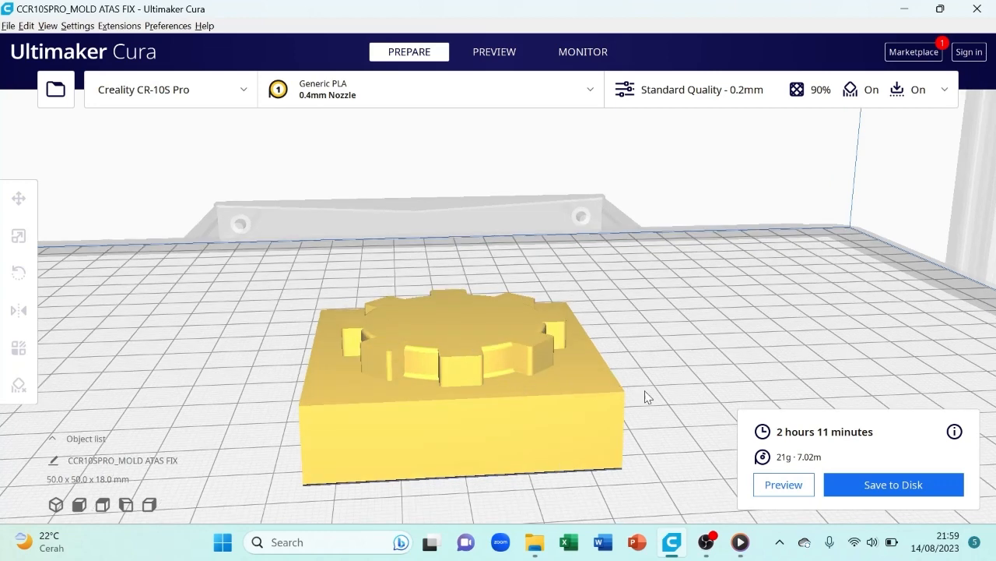
{"action": "left_click", "coordinate": [896, 485]}
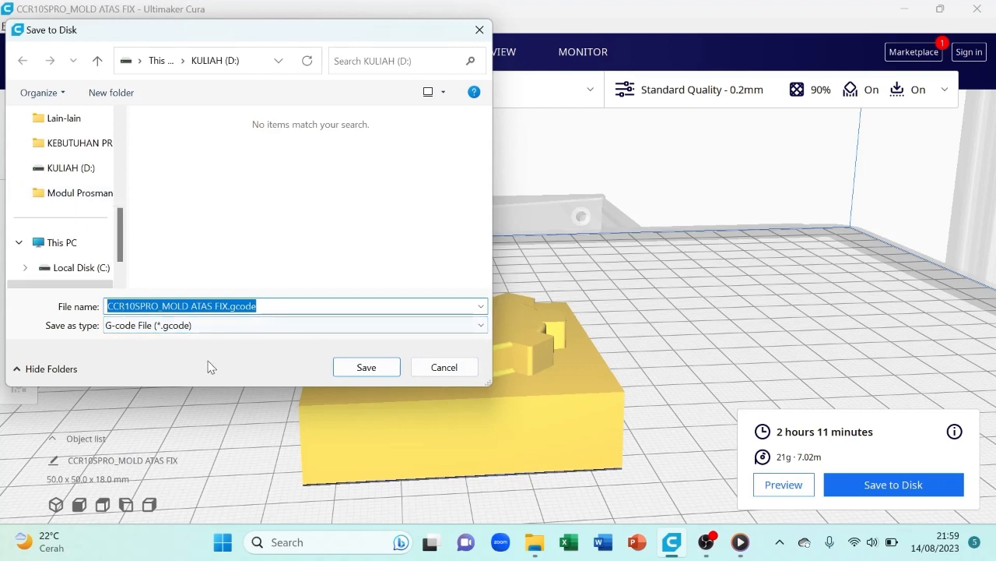
{"action": "left_click", "coordinate": [362, 369]}
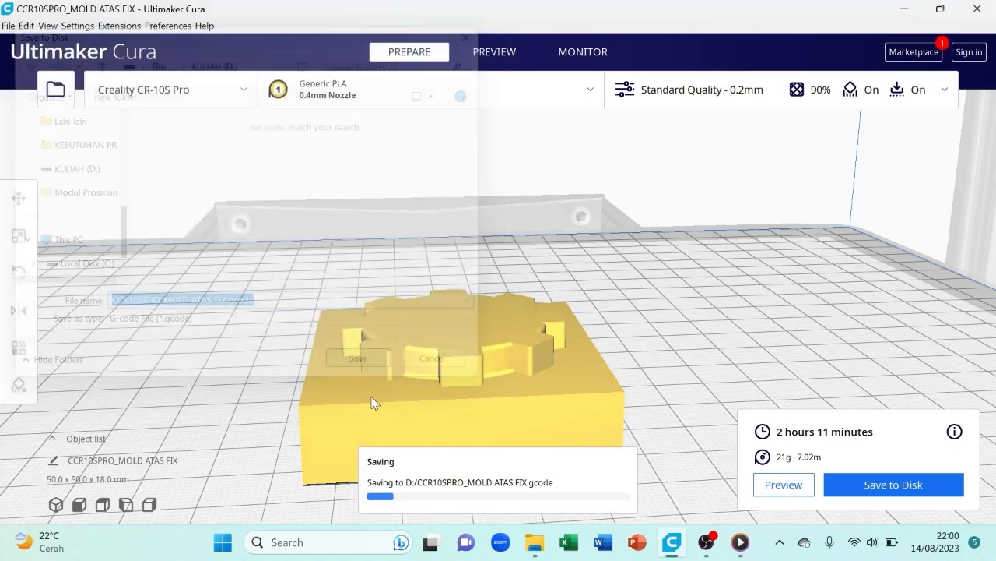